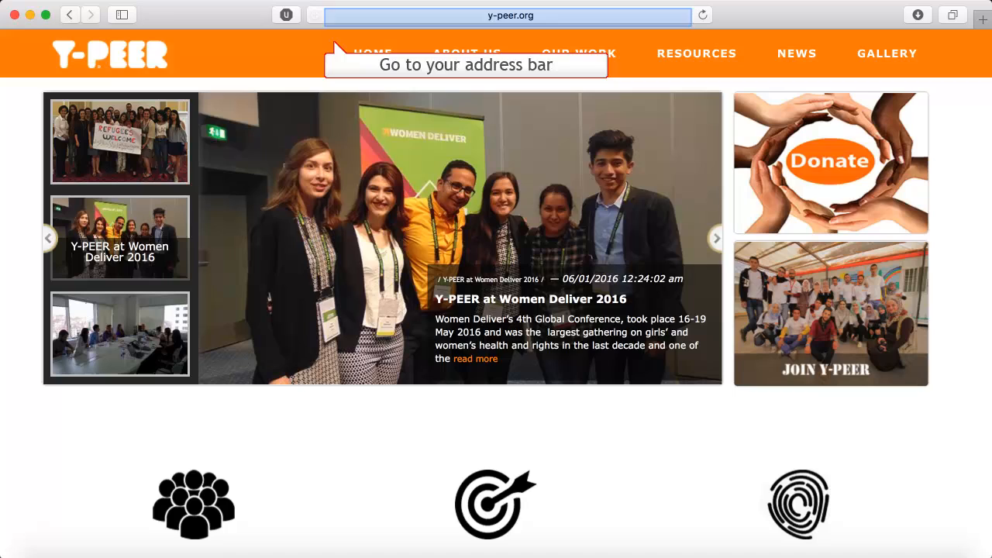
# - Open the website coursar.com/ypeeroutreach in the browser
pyautogui.press('super+l')
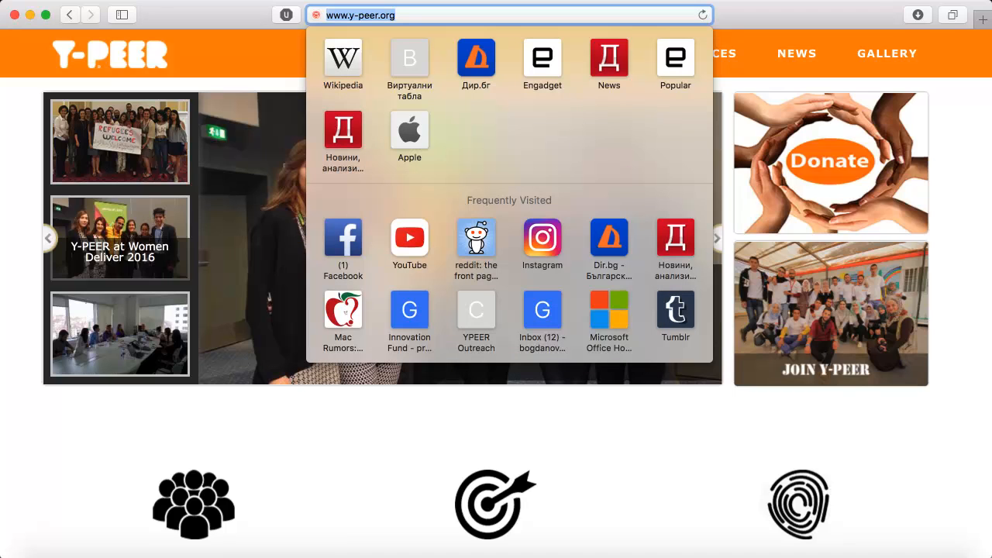
pyautogui.write('coursar.com')
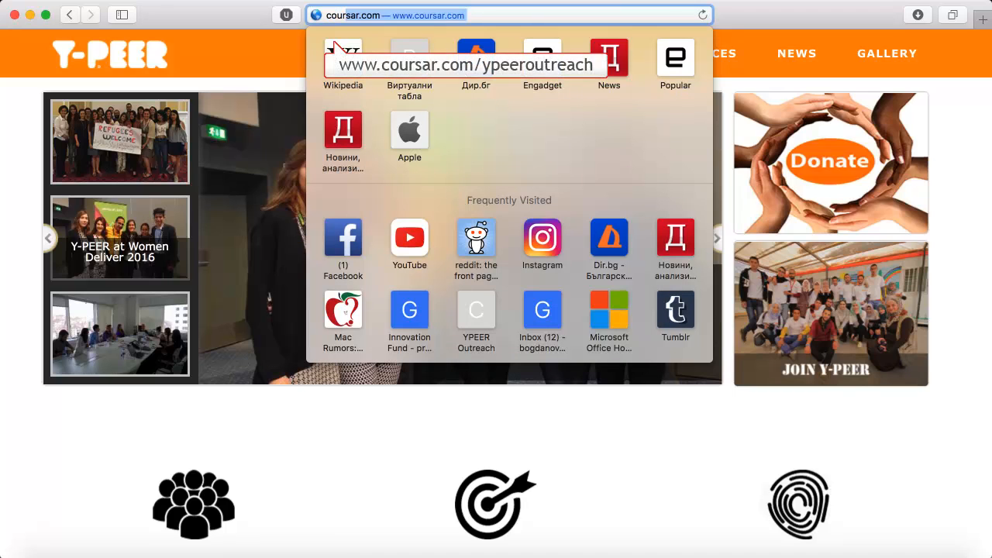
pyautogui.press('Right')
pyautogui.write('/')
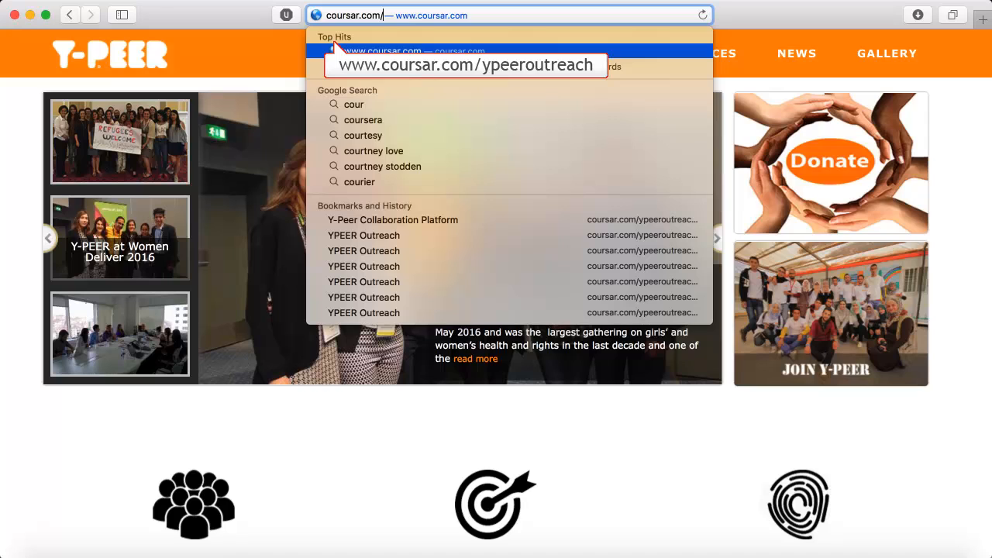
pyautogui.write('y')
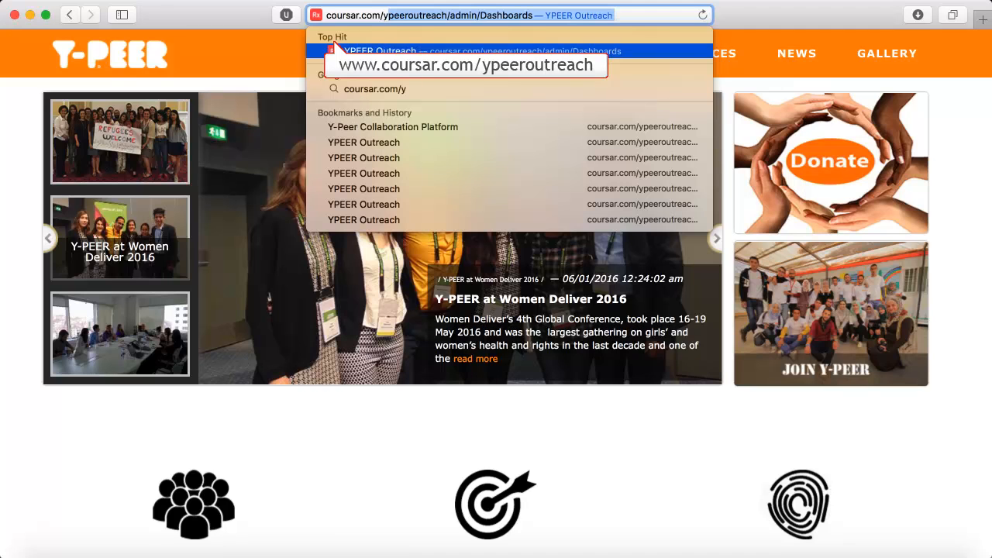
pyautogui.write('ppe')
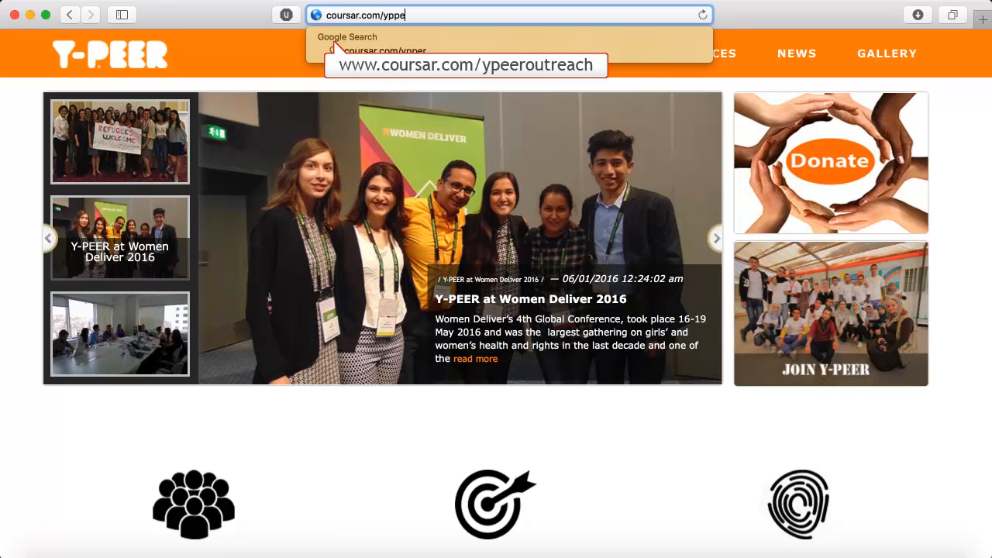
pyautogui.press('BackSpace')
pyautogui.press('BackSpace')
pyautogui.write('eerout')
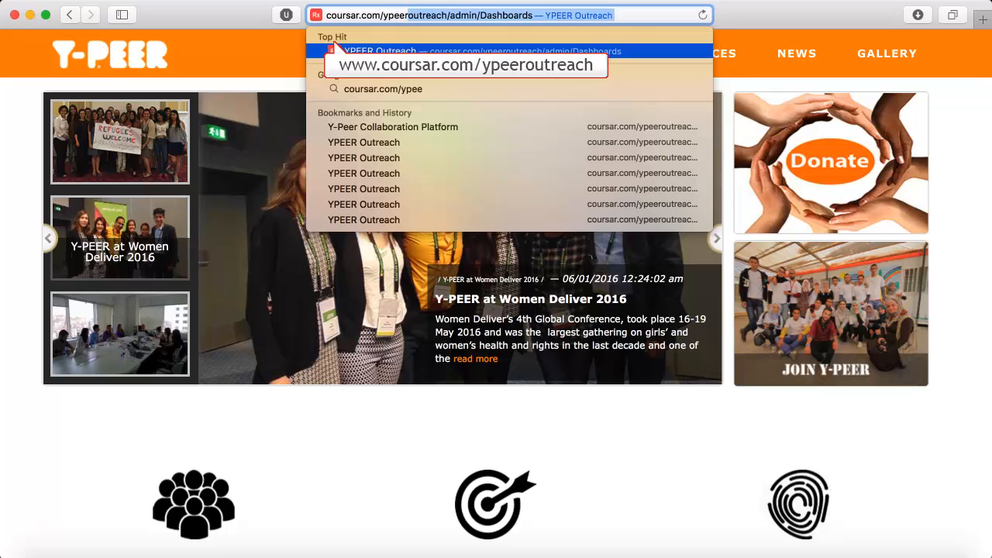
pyautogui.write('rach')
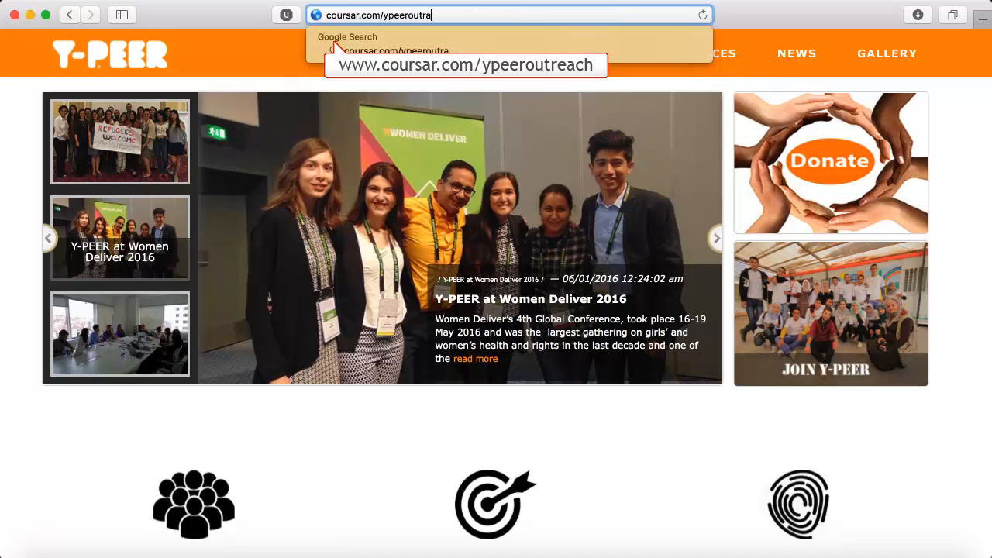
pyautogui.press('BackSpace')
pyautogui.press('BackSpace')
pyautogui.press('BackSpace')
pyautogui.write('each')
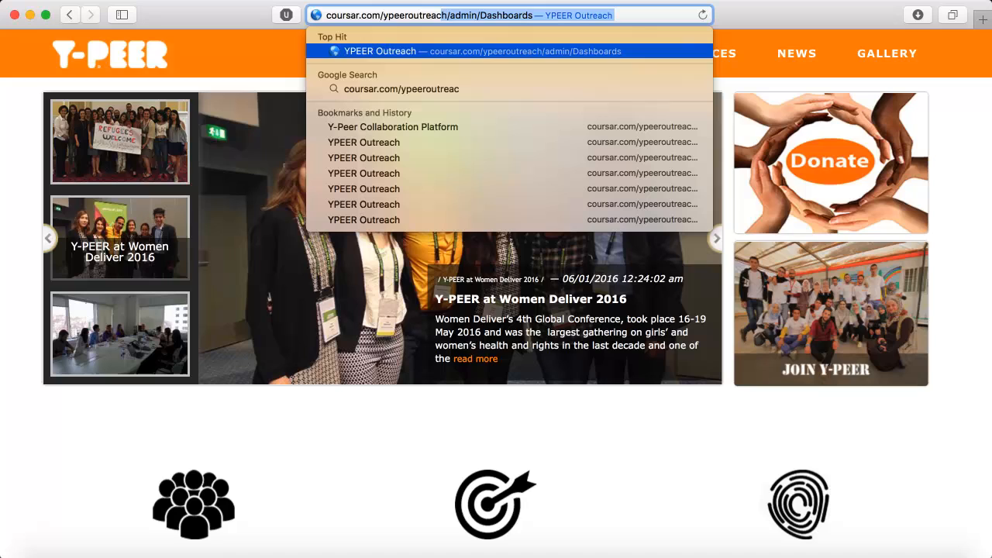
pyautogui.press('Return')
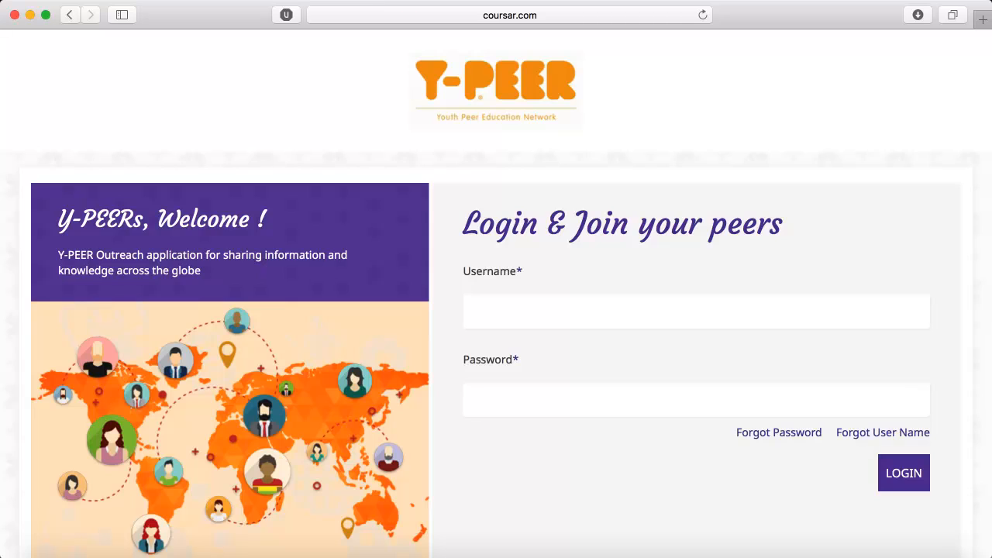
# - Log in with the saved account's username and password
pyautogui.click(478, 314)
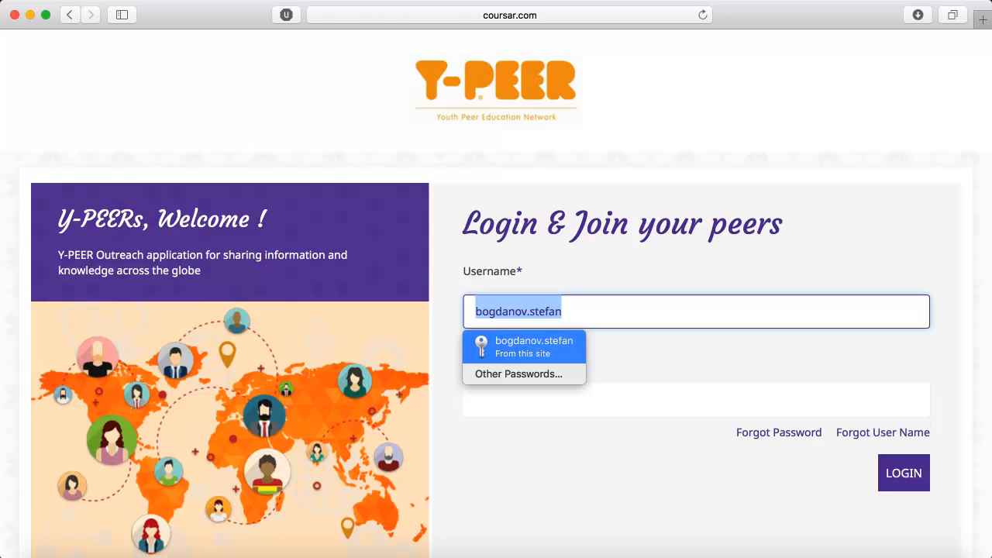
pyautogui.press('Return')
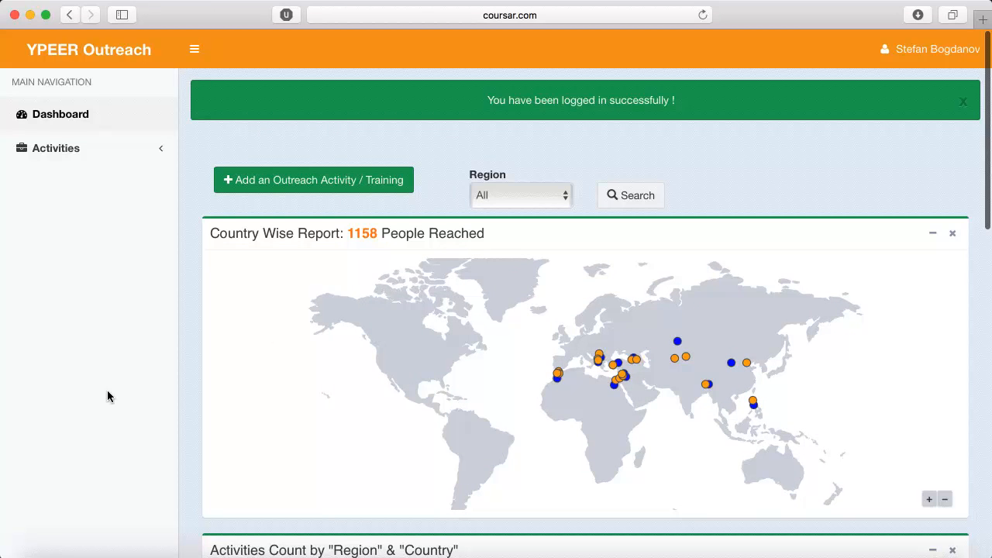
# - Review the dashboard's activity counts by region and country, activities to review, and monthly recap report
pyautogui.scroll(-5, 107, 396)
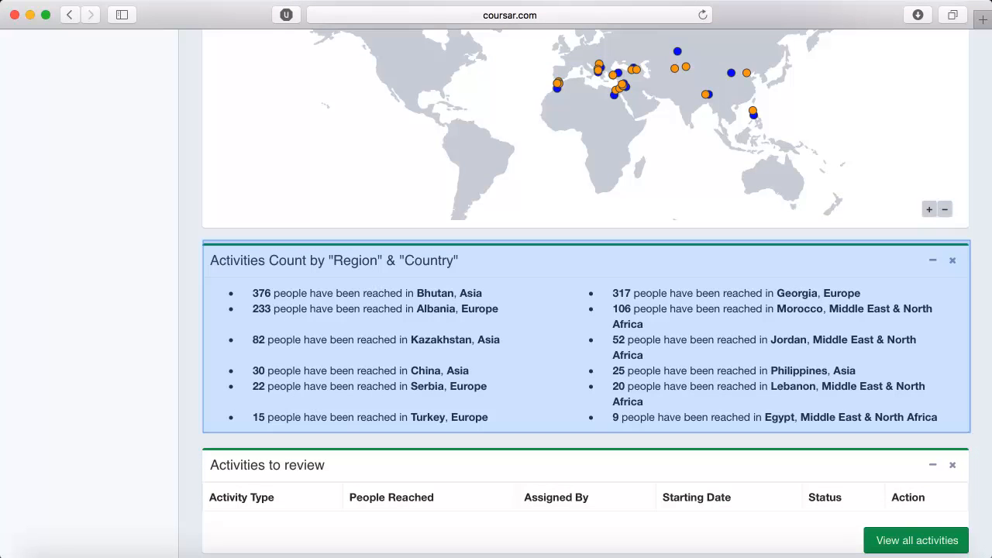
pyautogui.scroll(-3, 107, 390)
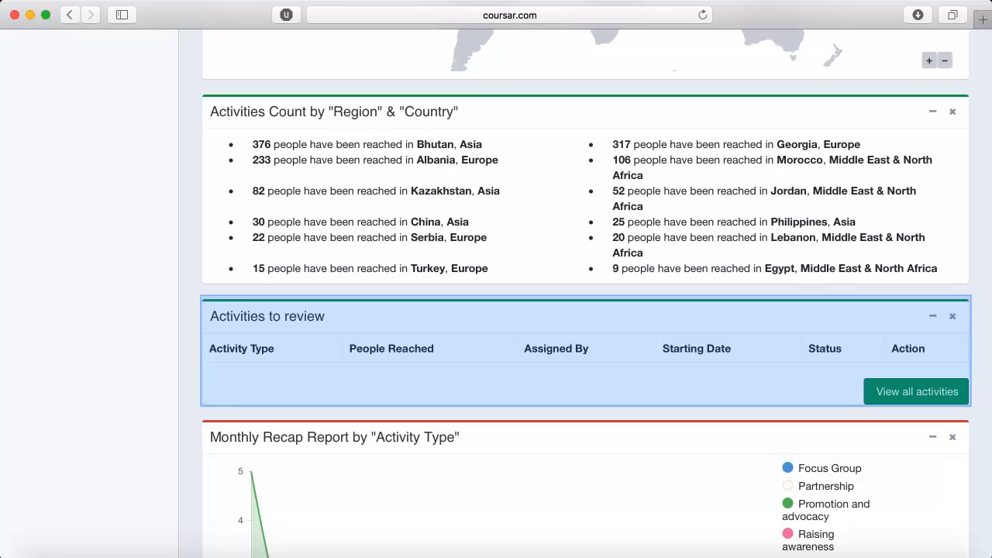
pyautogui.scroll(-5, 107, 390)
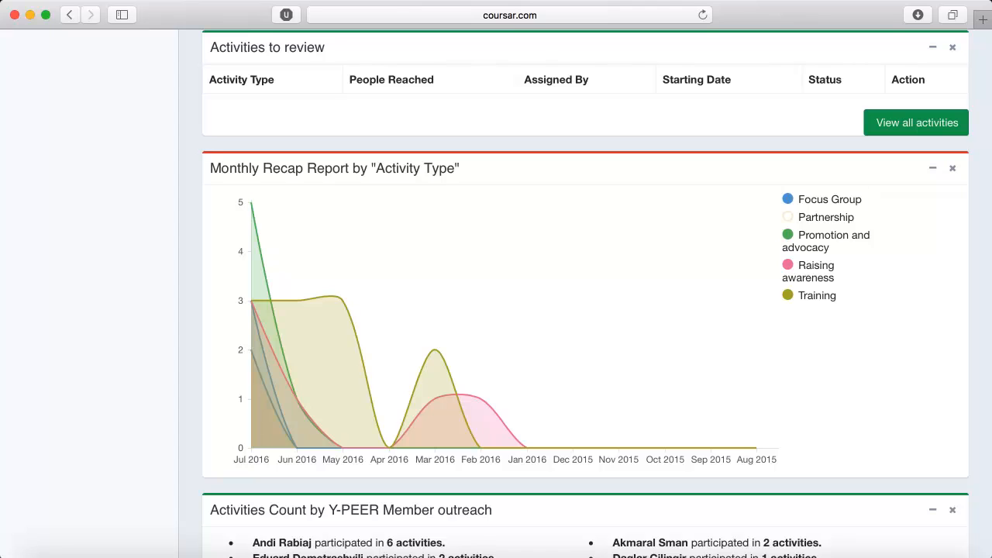
pyautogui.scroll(-3, 107, 389)
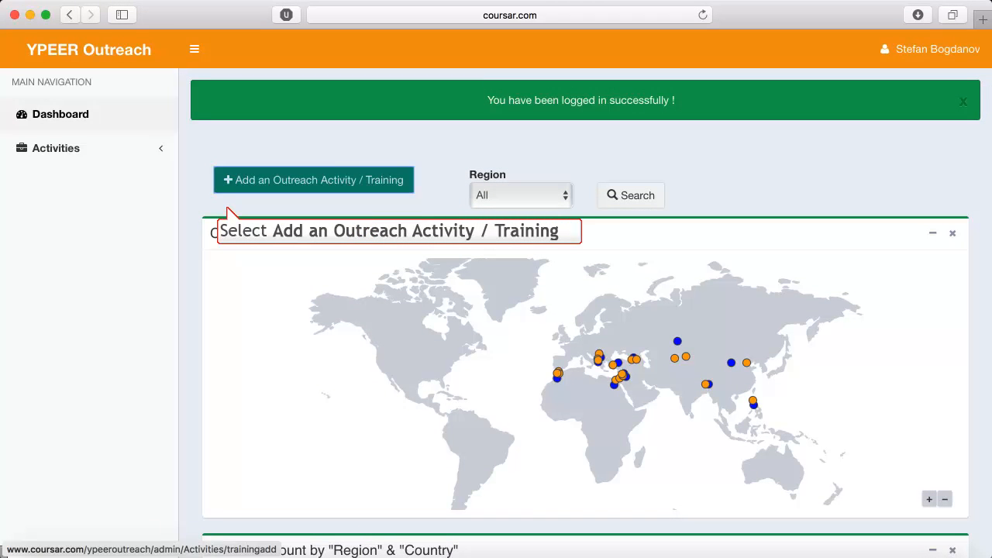
# - Start a new outreach activity / training form and set the activity type to Training
pyautogui.click(313, 179)
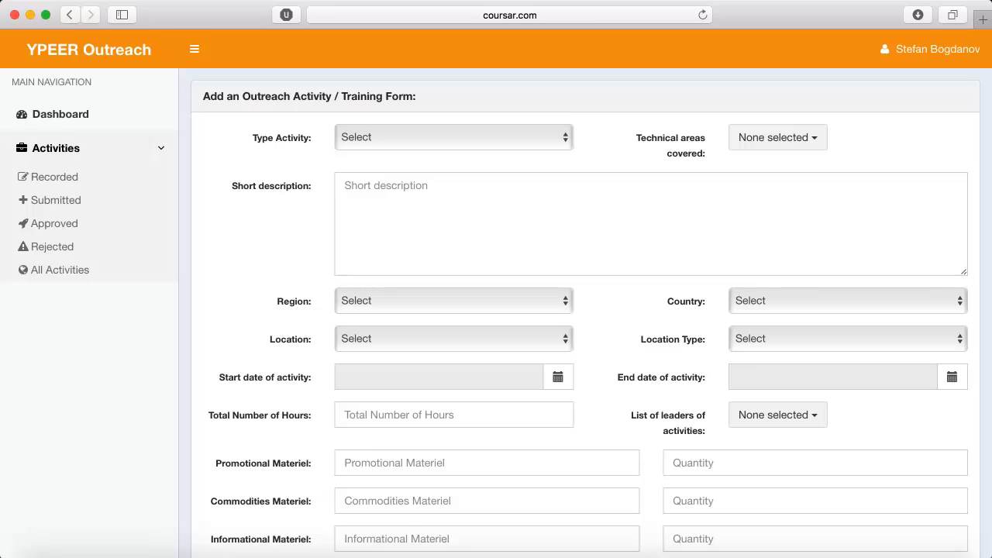
pyautogui.click(454, 137)
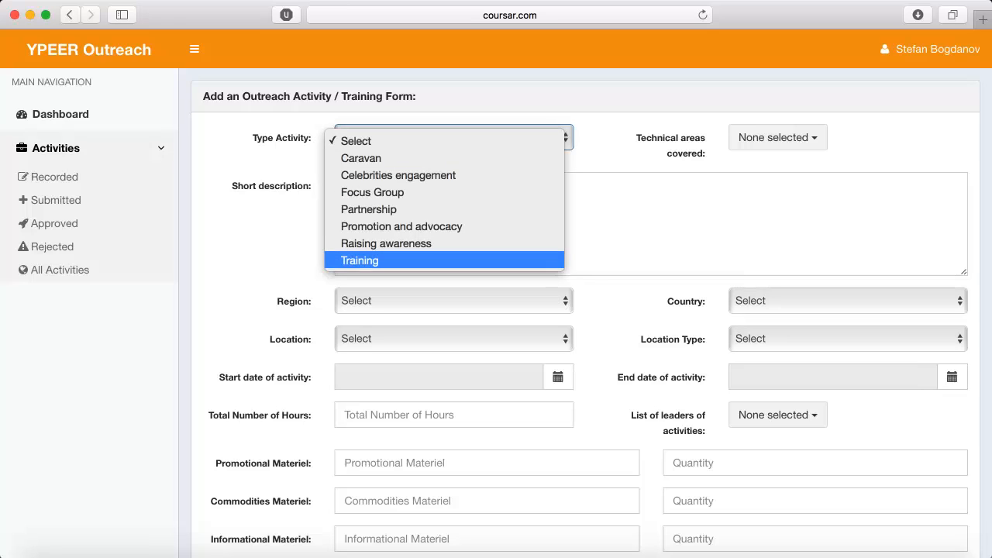
pyautogui.press('Return')
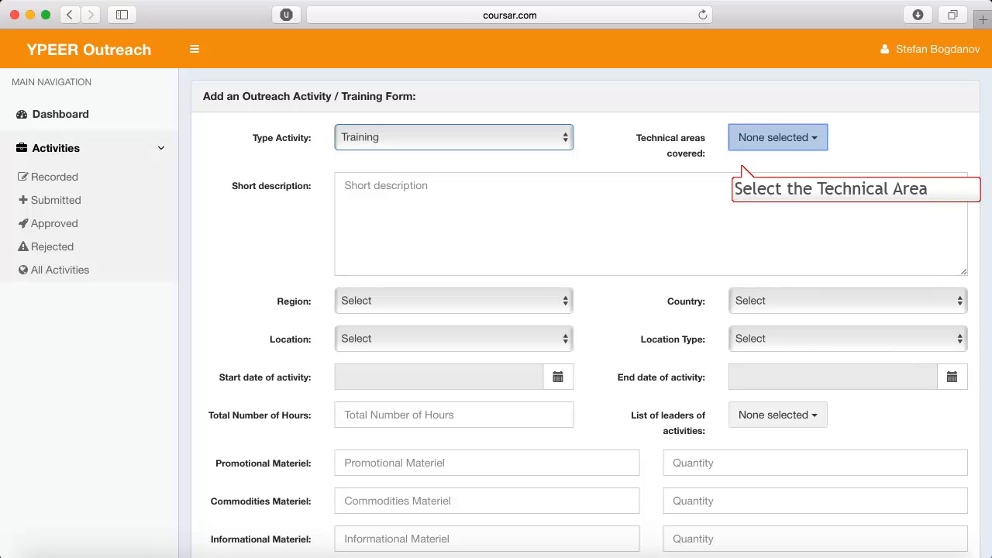
# - Choose Peer Education and Sexual & Reproductive Health as the technical areas covered
pyautogui.click(777, 138)
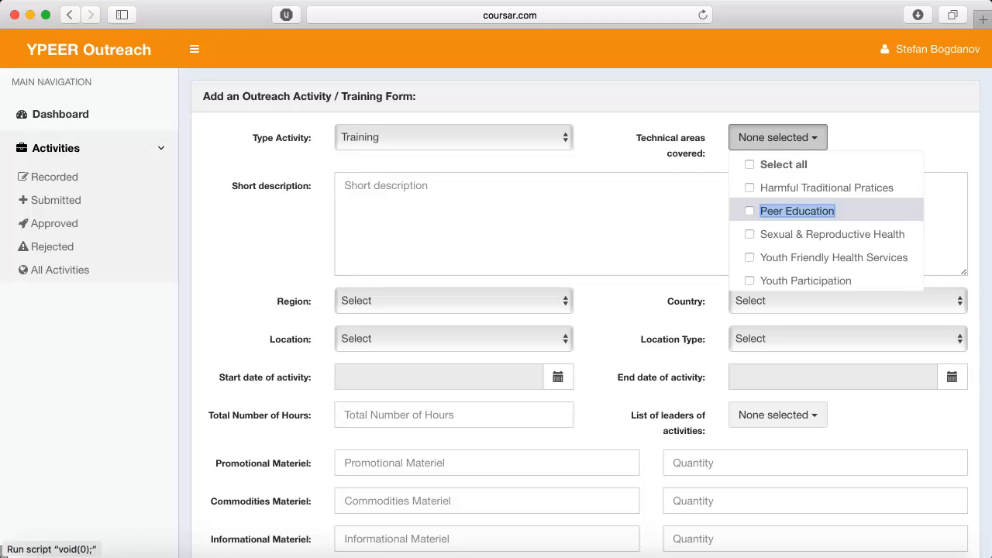
pyautogui.press('space')
pyautogui.press('Down')
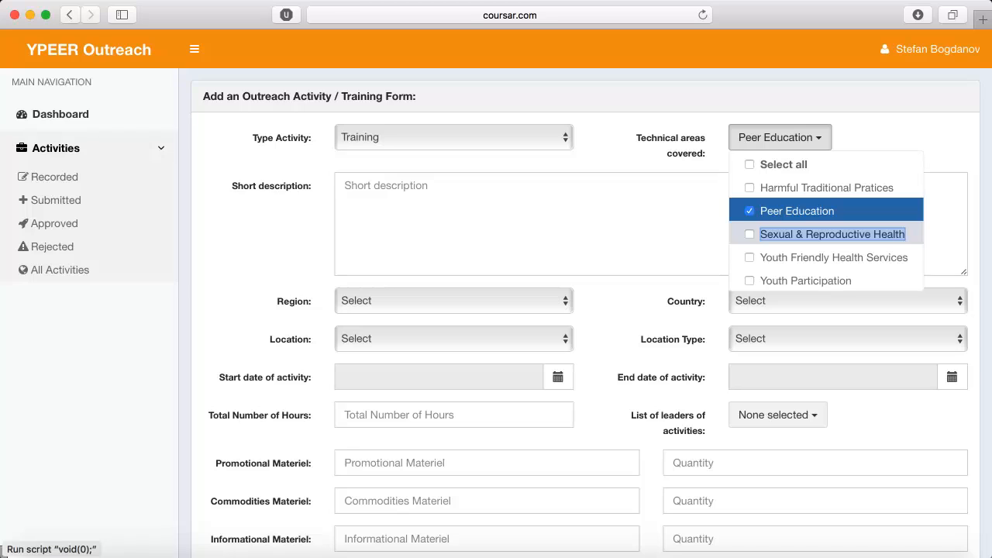
pyautogui.press('space')
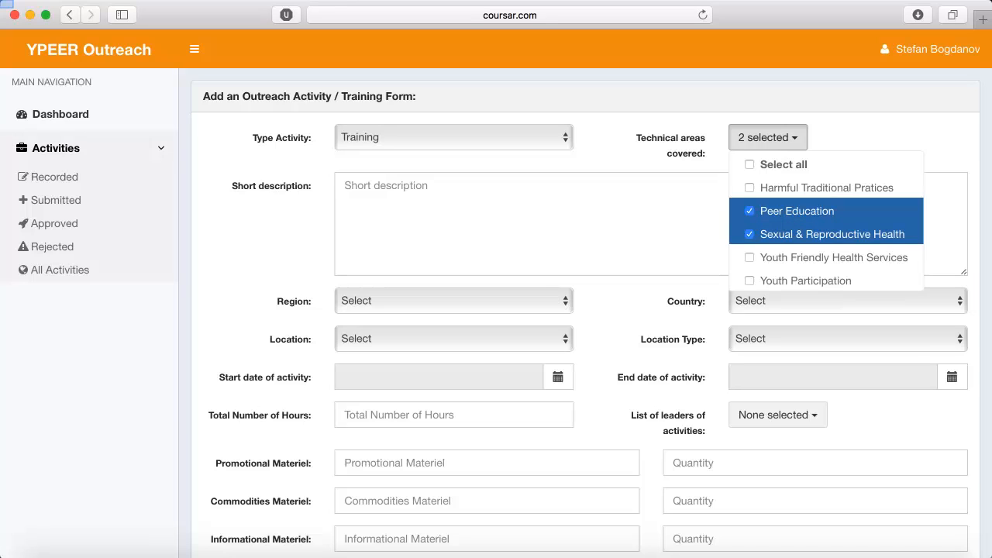
# - Enter "Main topics, partners involved and achievements" as the short description
pyautogui.press('Tab')
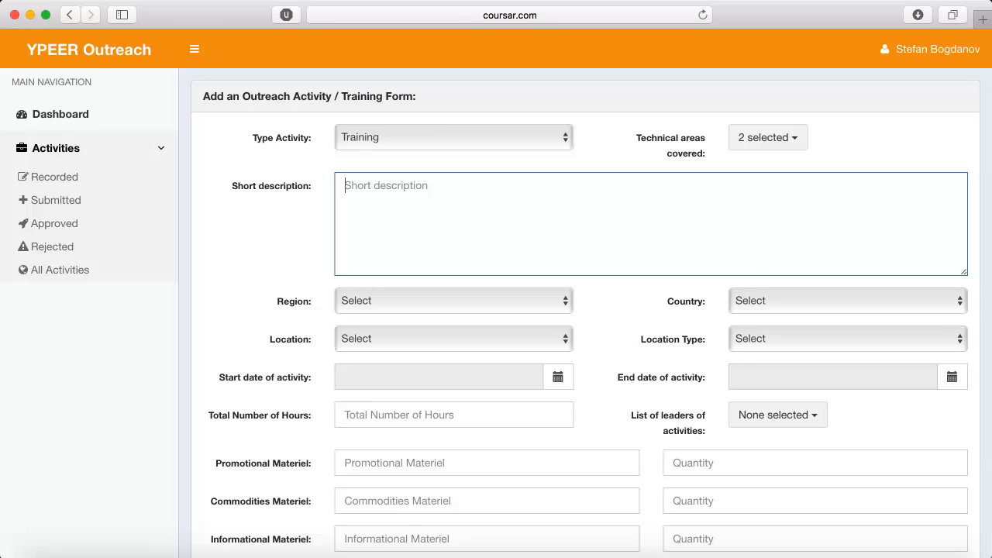
pyautogui.write('Main topics, par')
pyautogui.press('BackSpace')
pyautogui.press('BackSpace')
pyautogui.write('partner')
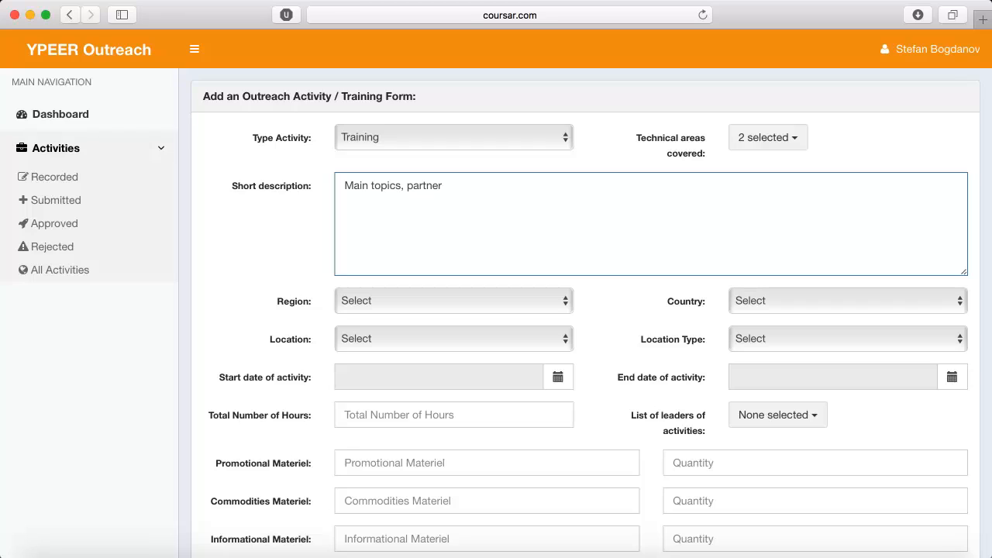
pyautogui.write('s inv')
pyautogui.write('emeantsnd')
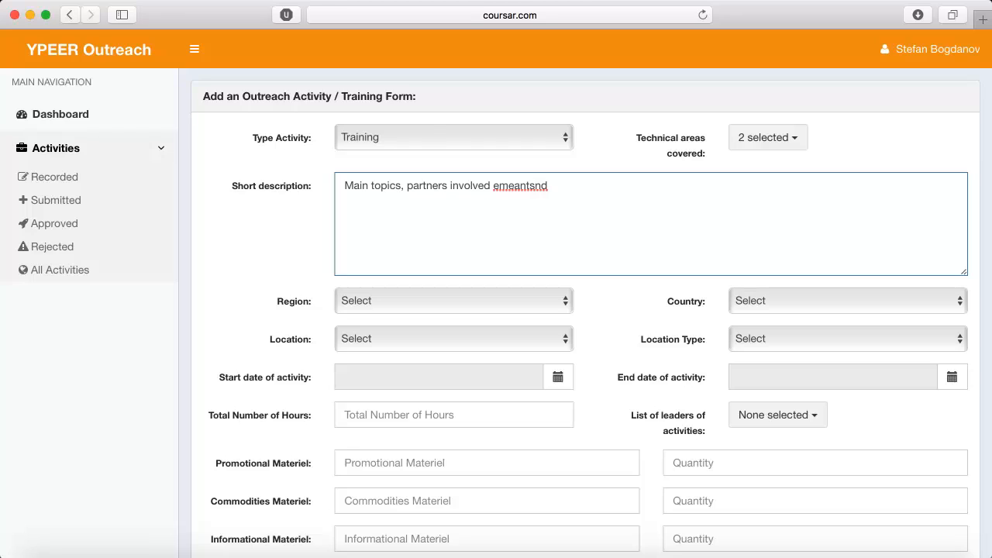
pyautogui.press('BackSpace')
pyautogui.press('BackSpace')
pyautogui.press('BackSpace')
pyautogui.press('BackSpace')
pyautogui.press('BackSpace')
pyautogui.press('BackSpace')
pyautogui.press('BackSpace')
pyautogui.press('BackSpace')
pyautogui.press('BackSpace')
pyautogui.write('and achievements')
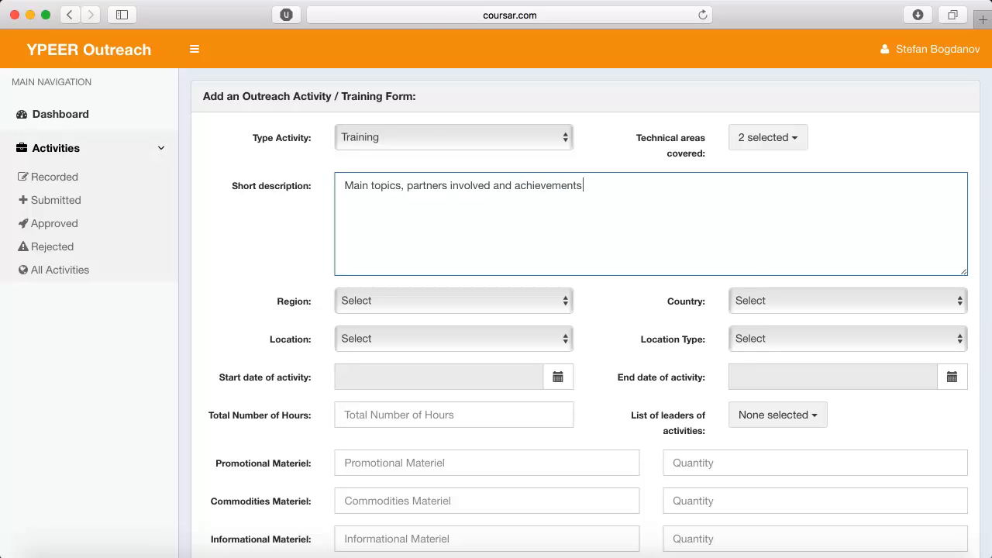
pyautogui.press('Tab')
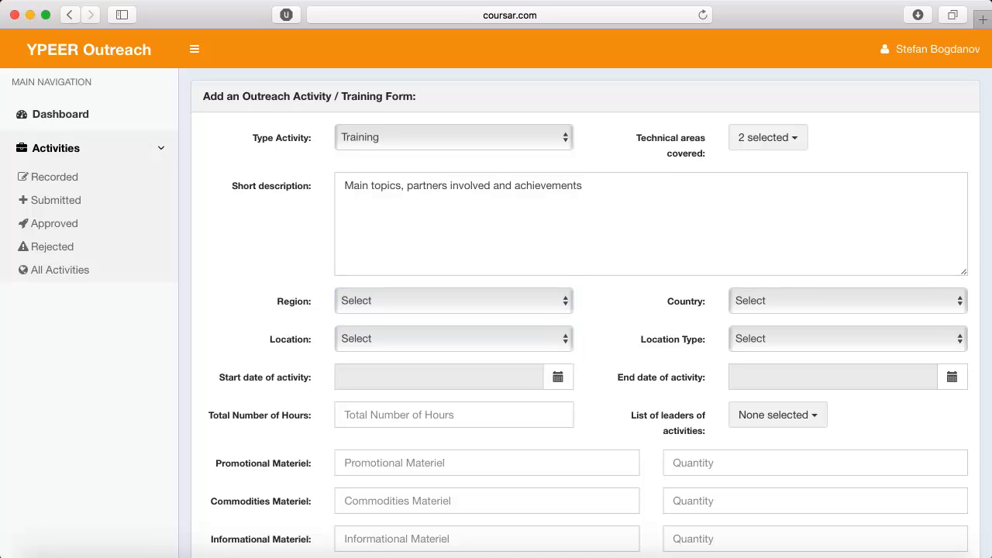
# - Set the activity's region to Europe and its country to Bulgaria
pyautogui.click(453, 301)
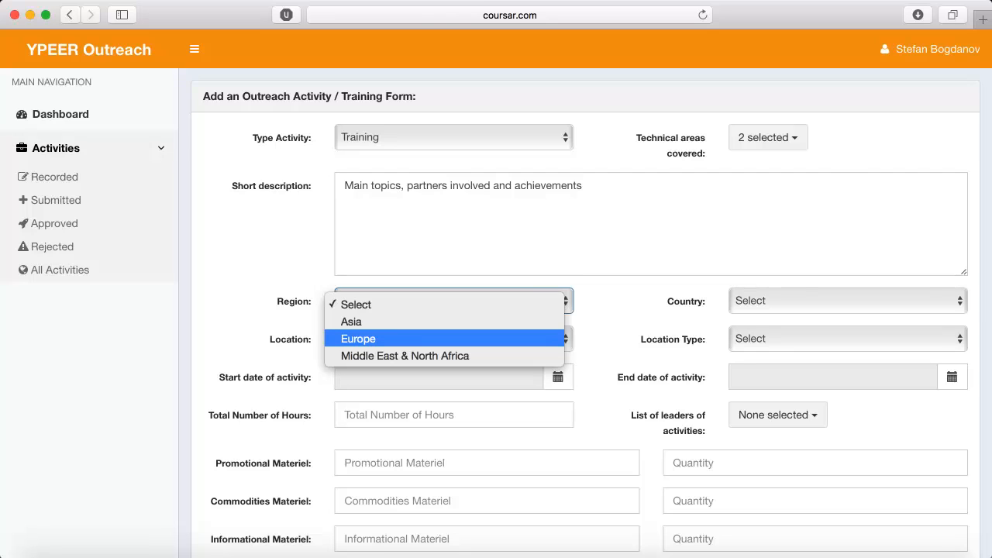
pyautogui.click(444, 338)
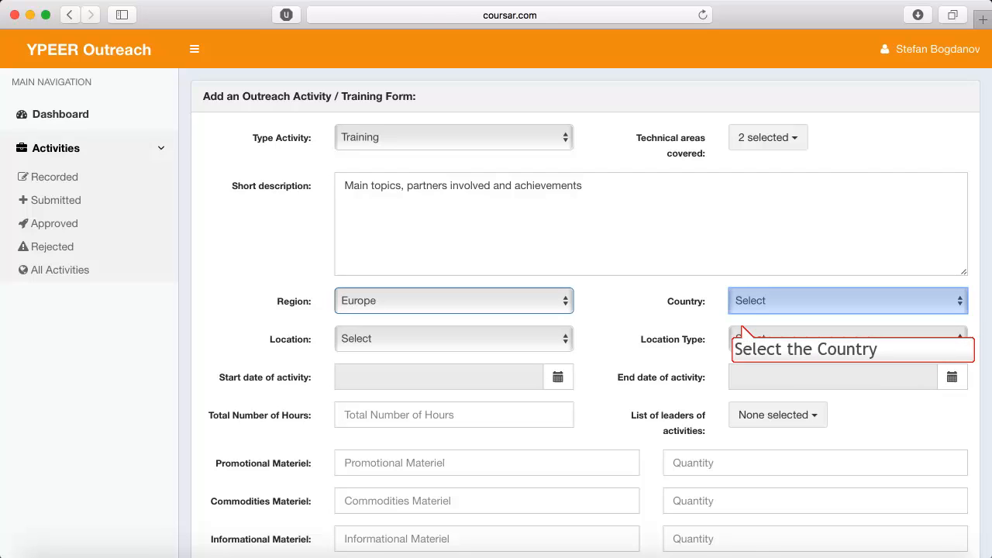
pyautogui.click(848, 301)
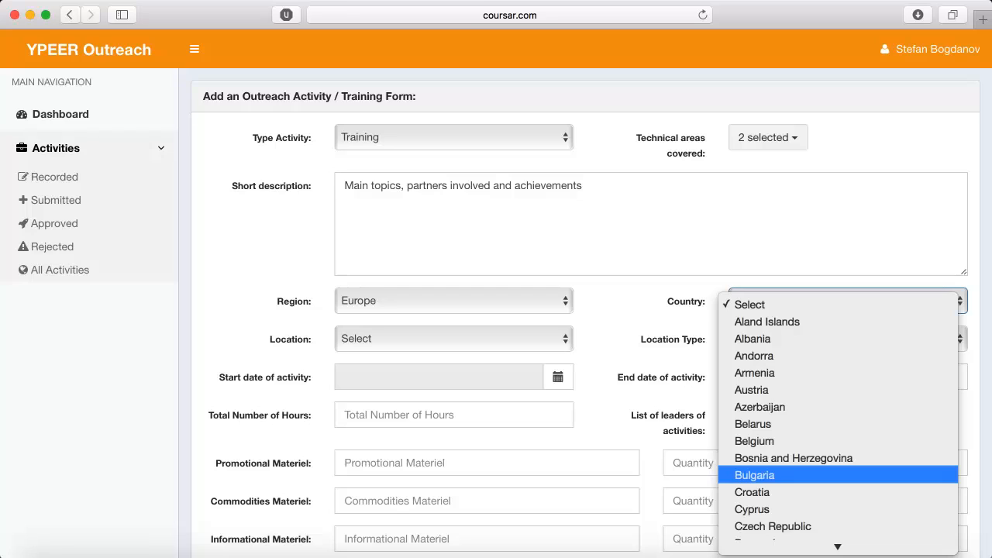
pyautogui.click(838, 475)
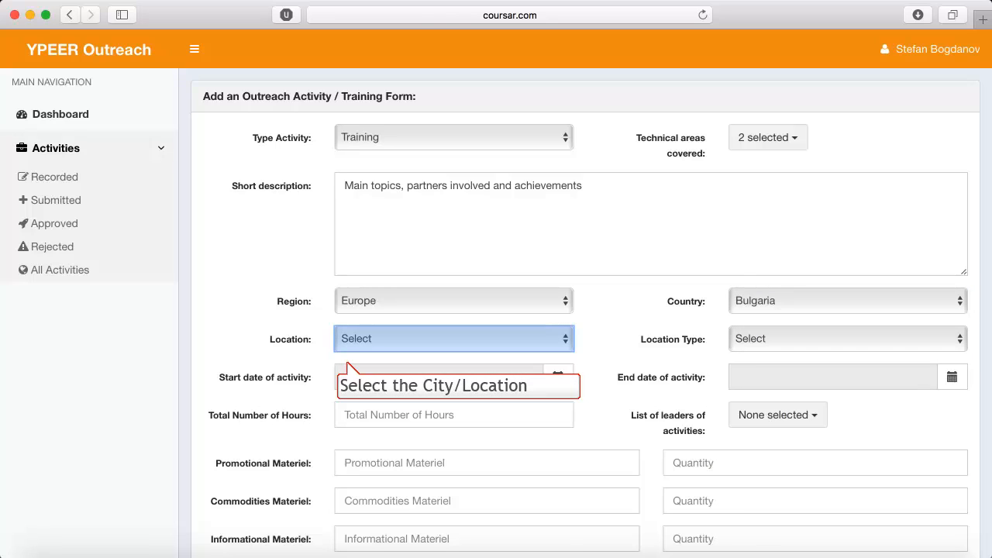
# - Set the activity's location to Sofia and its location type to Urban
pyautogui.click(454, 339)
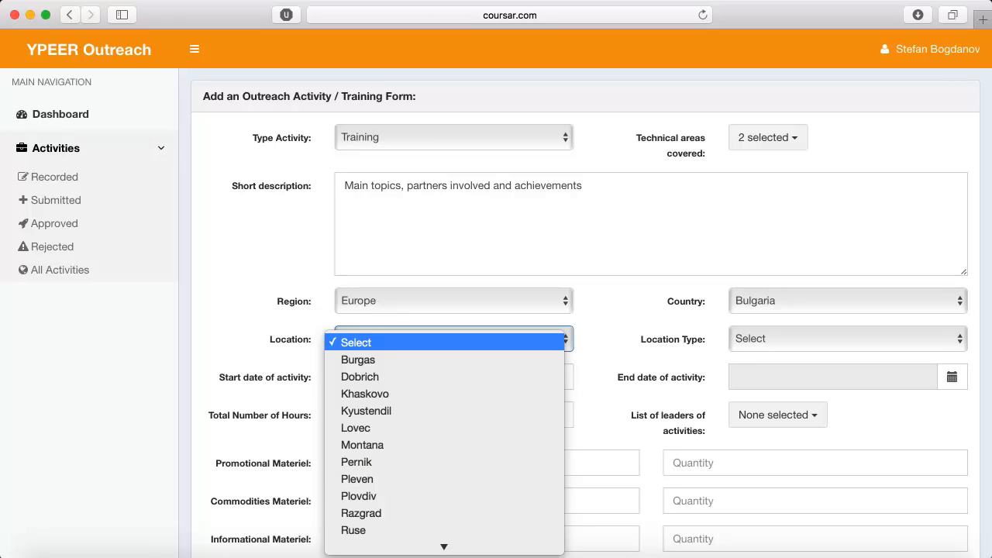
pyautogui.scroll(-3, 444, 476)
pyautogui.click(444, 476)
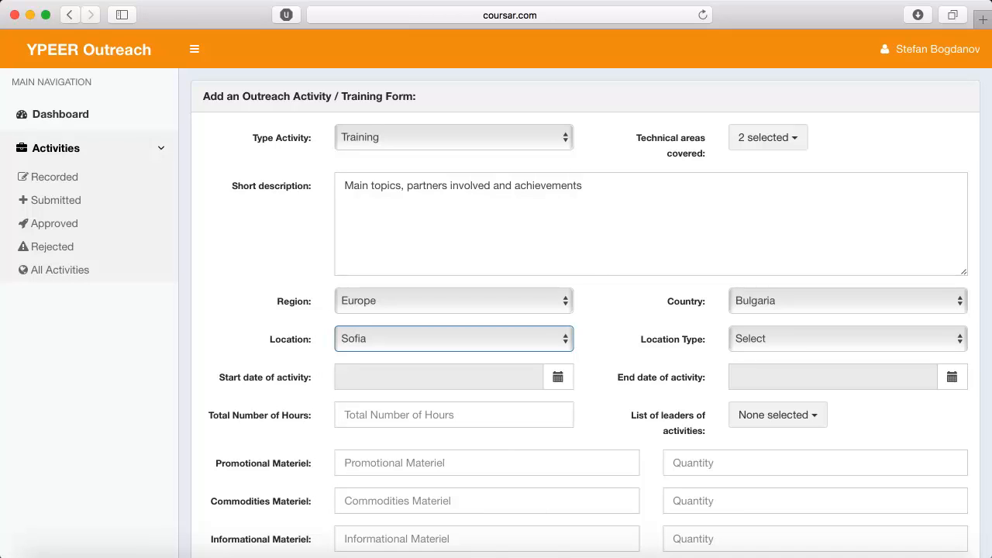
pyautogui.click(848, 339)
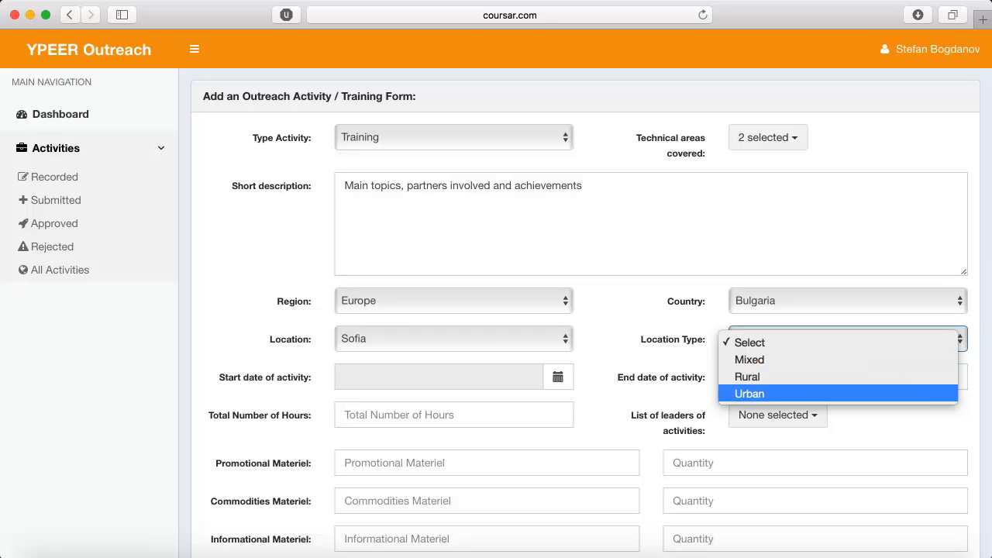
pyautogui.press('Return')
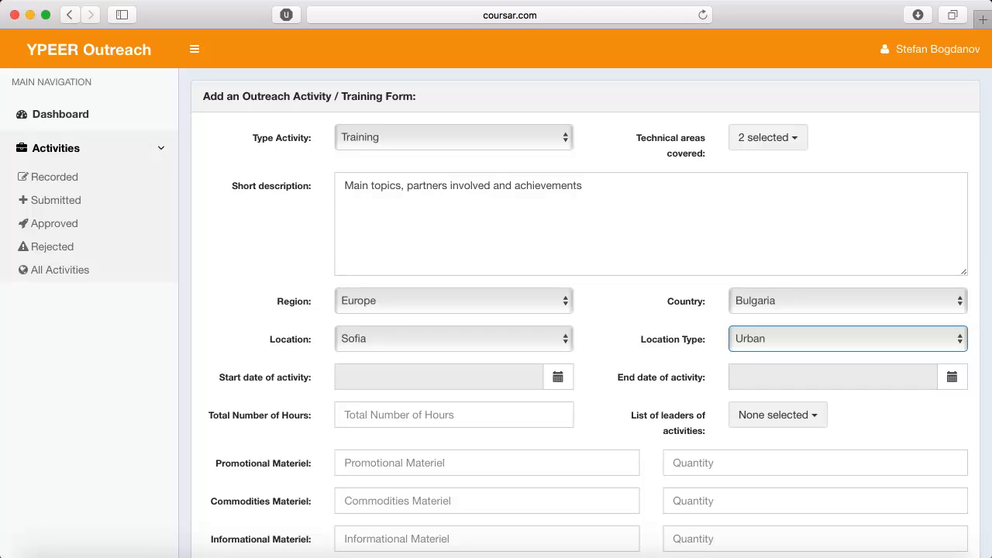
pyautogui.press('Tab')
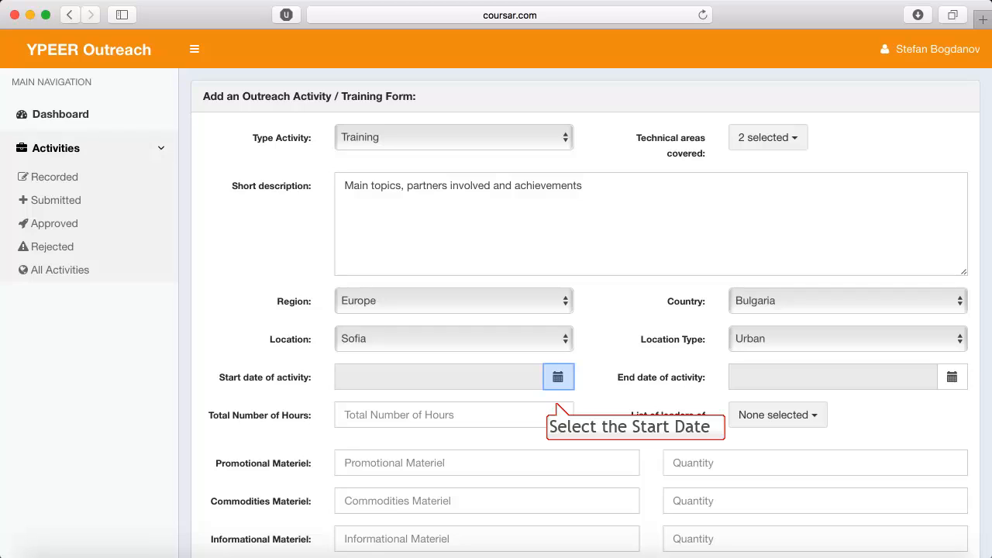
# - Set the start date of the activity to 17 July 2016
pyautogui.press('Return')
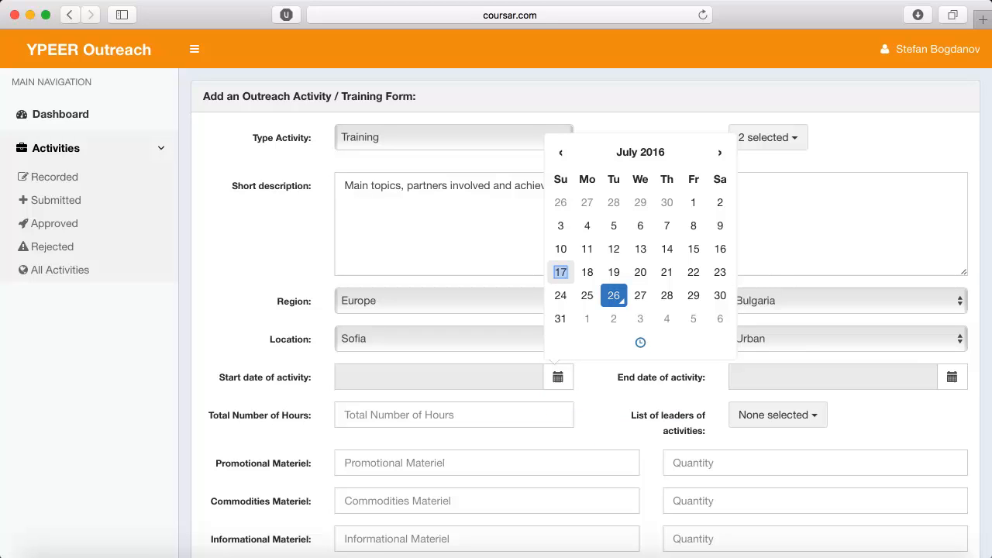
pyautogui.click(560, 272)
pyautogui.click(561, 272)
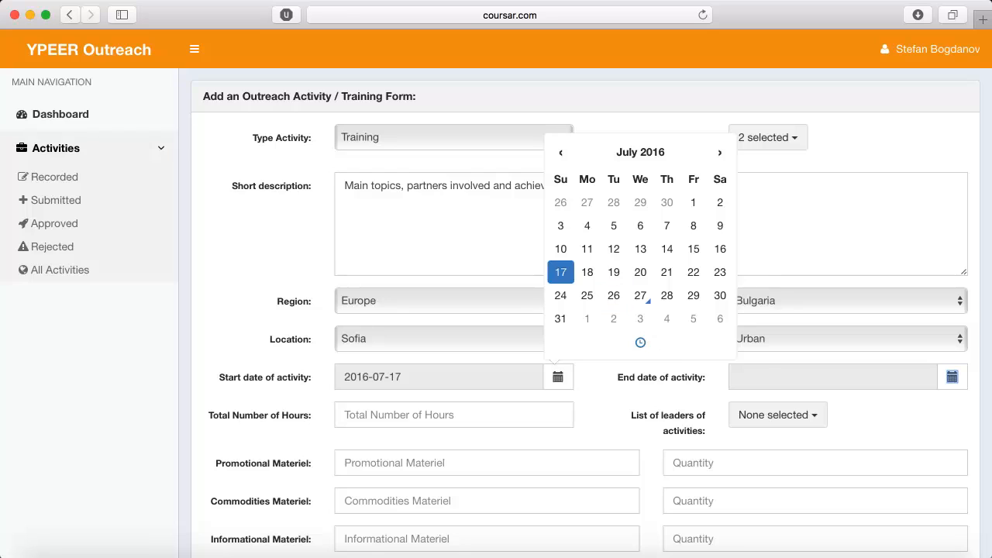
# - Set the activity's end date to 24 July 2016 and its total number of hours to 120
pyautogui.press('Return')
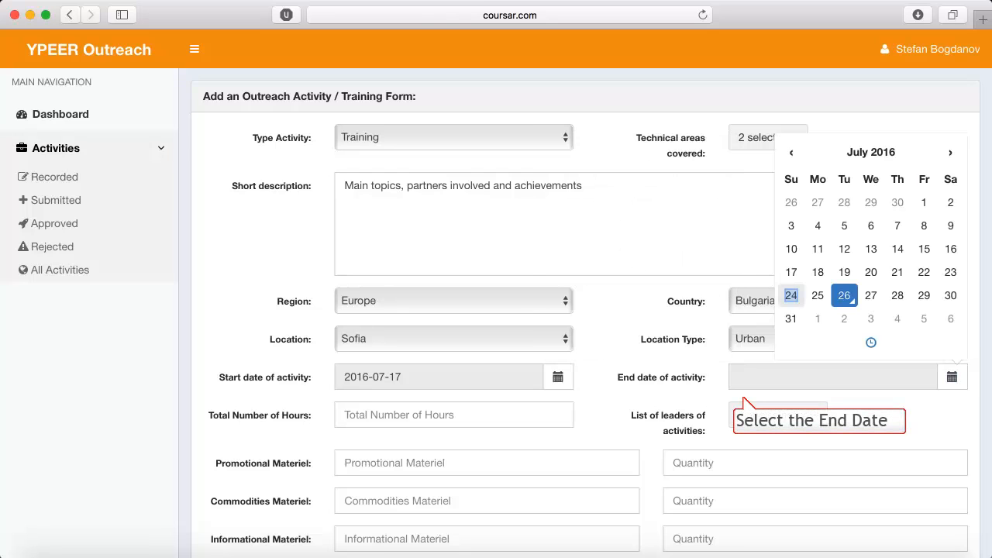
pyautogui.click(791, 295)
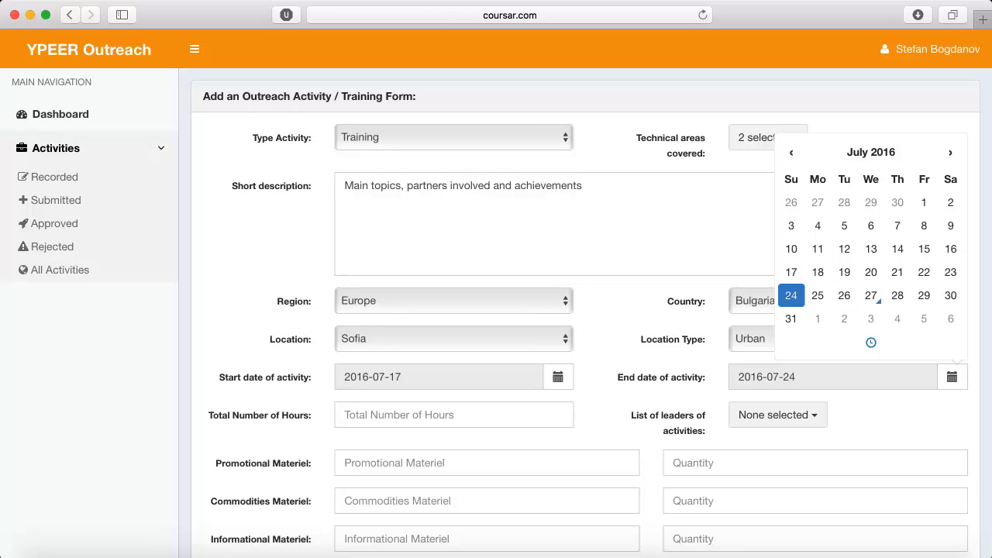
pyautogui.click(453, 415)
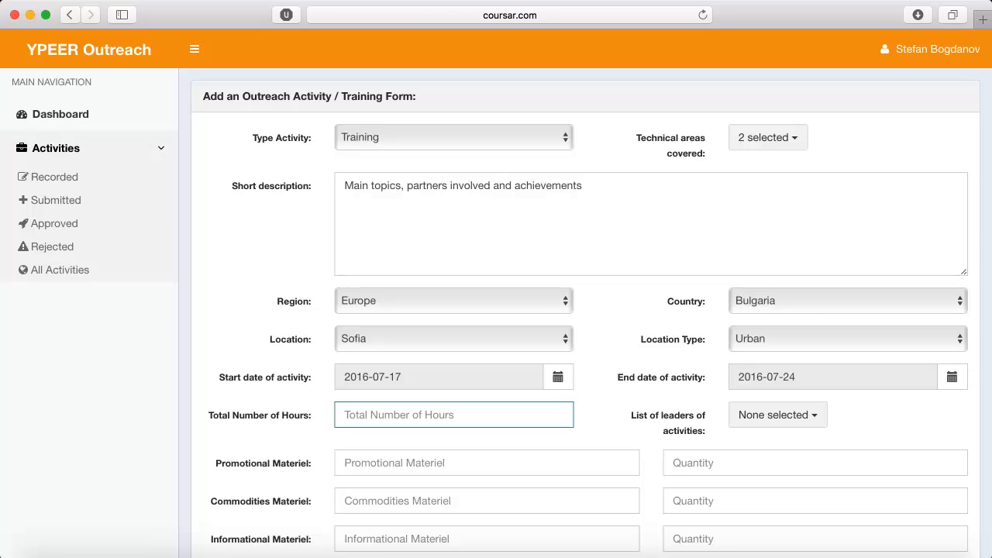
pyautogui.write('120')
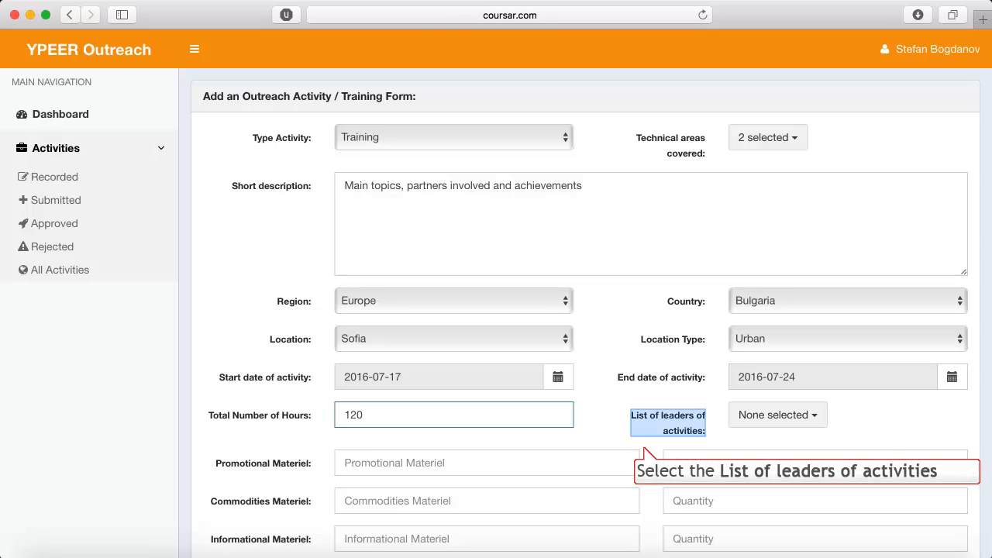
# - Select two people as leaders of the activity, one of them the second entry bearing the signed-in account holder's name
pyautogui.click(778, 415)
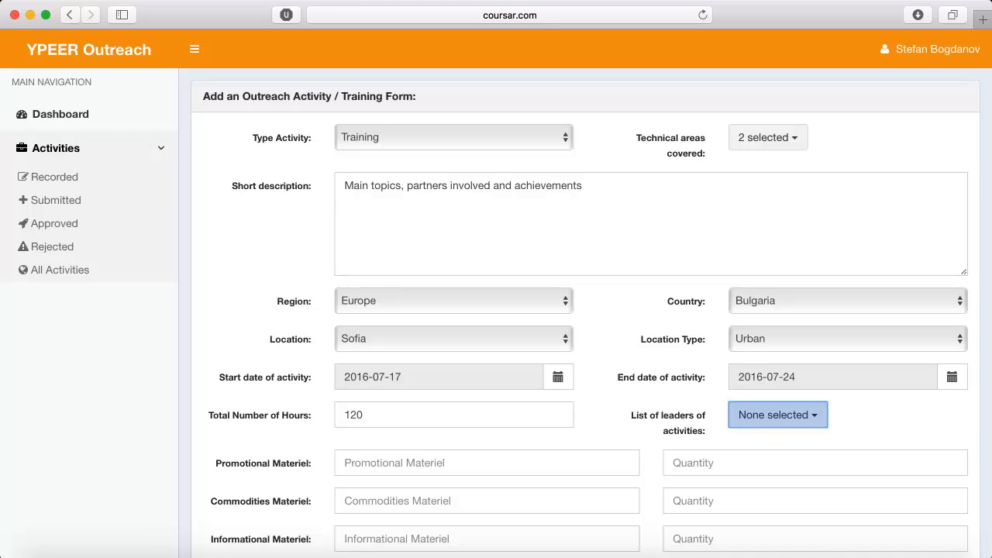
pyautogui.click(778, 415)
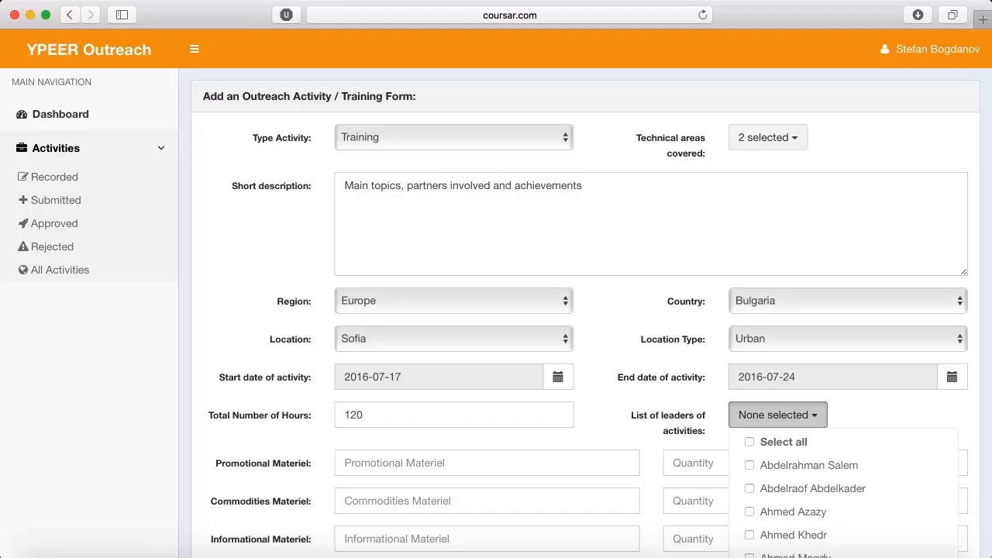
pyautogui.scroll(-5, 669, 379)
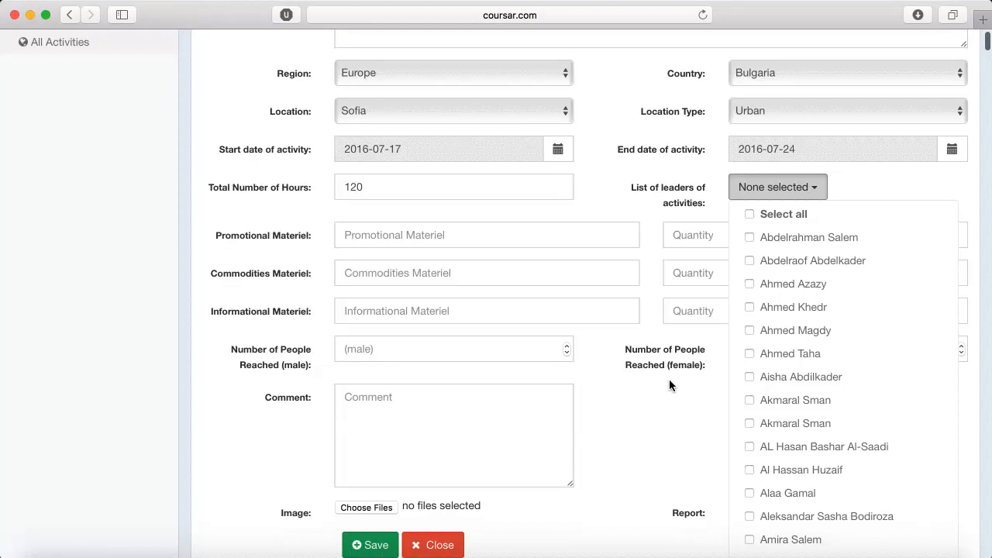
pyautogui.scroll(-4, 806, 339)
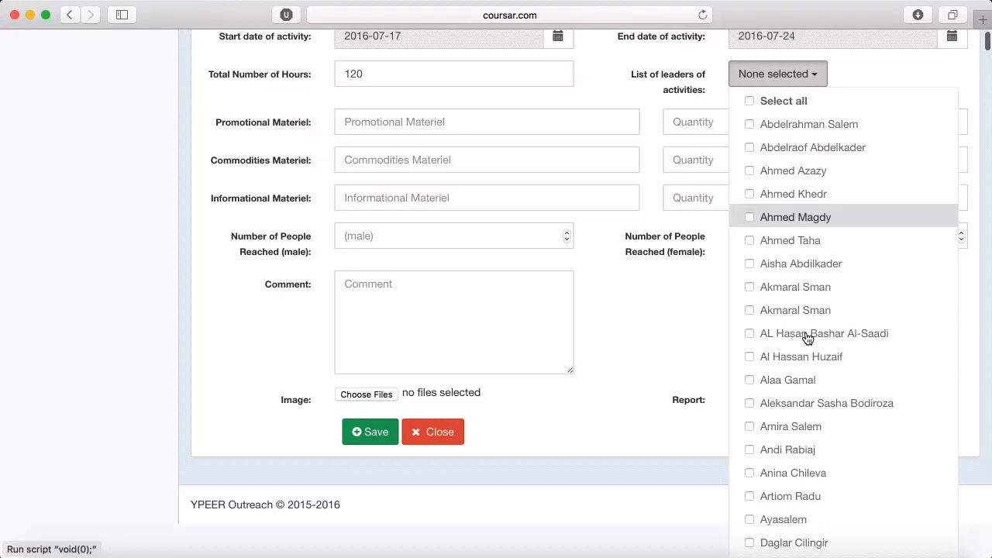
pyautogui.click(767, 424)
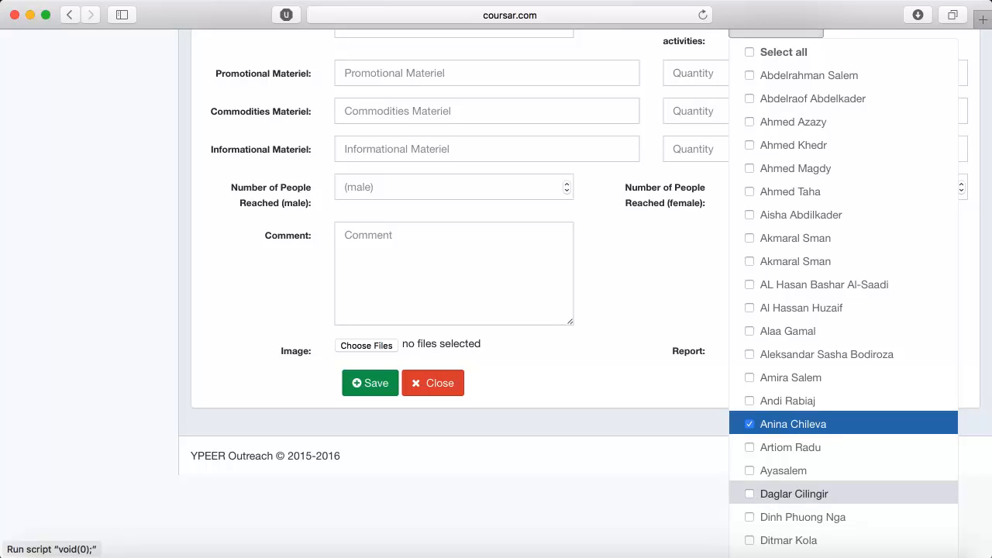
pyautogui.scroll(-10, 842, 483)
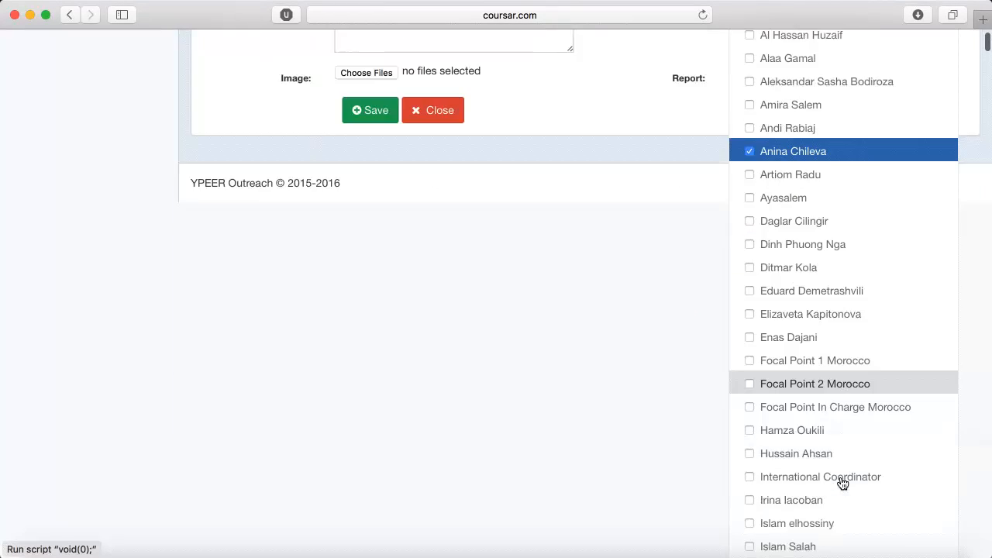
pyautogui.scroll(-17, 842, 483)
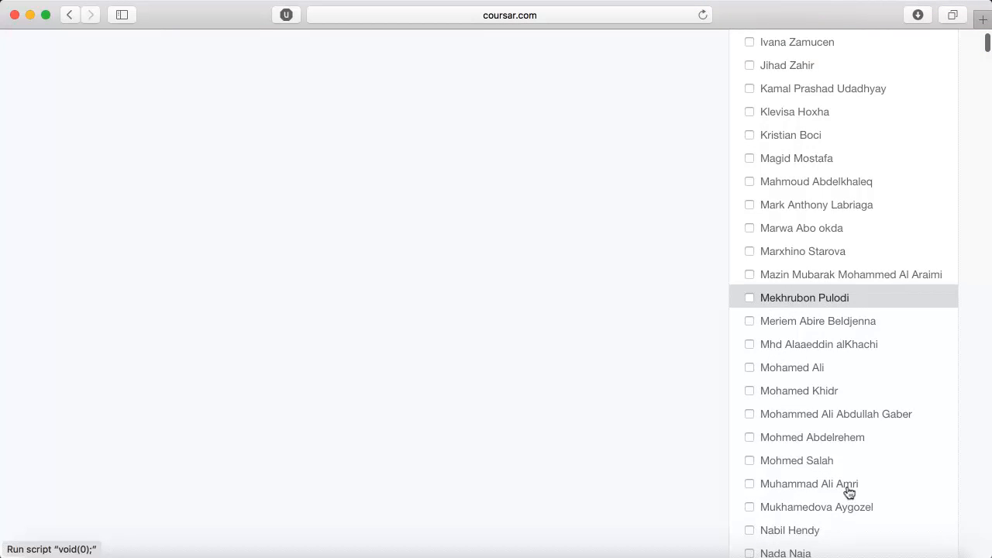
pyautogui.scroll(-7, 843, 483)
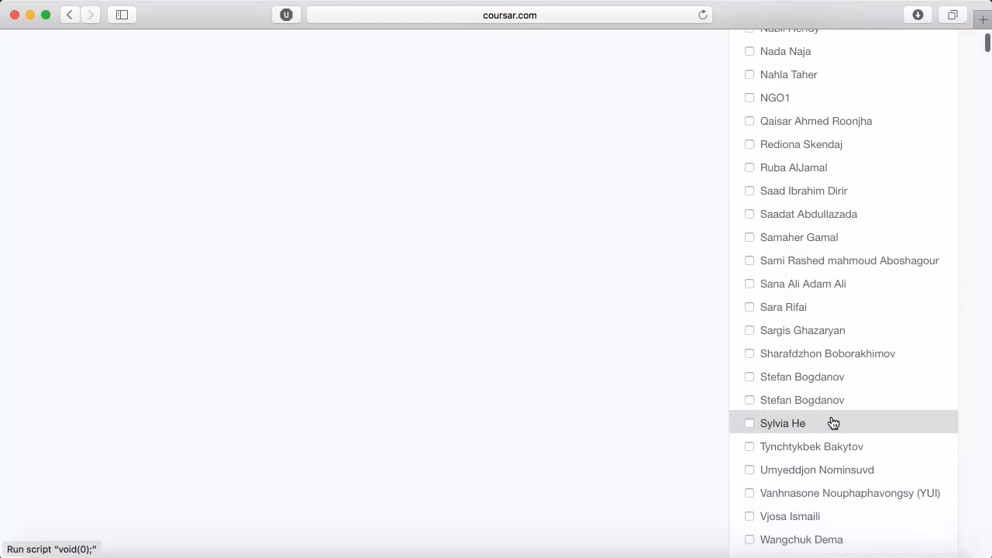
pyautogui.click(826, 401)
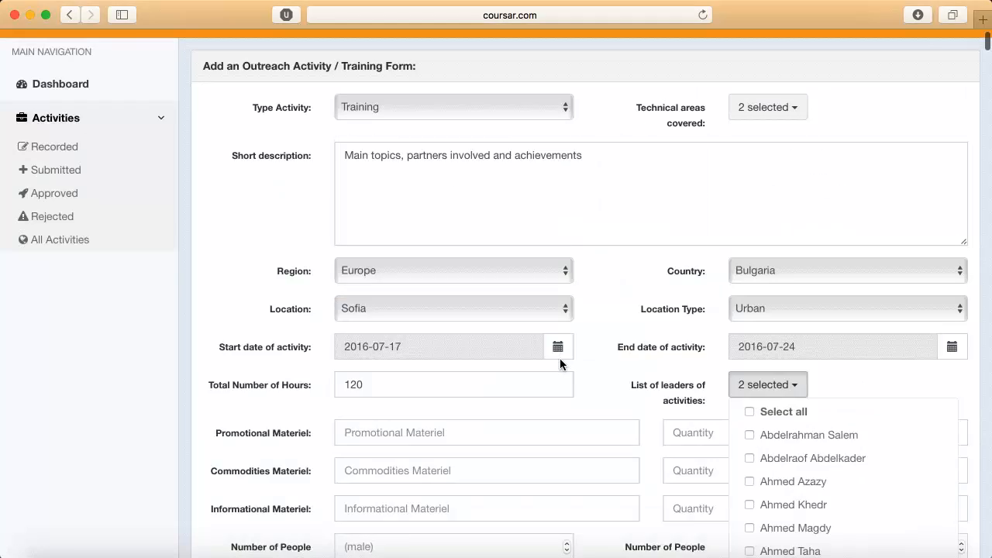
pyautogui.scroll(1, 559, 358)
pyautogui.click(777, 413)
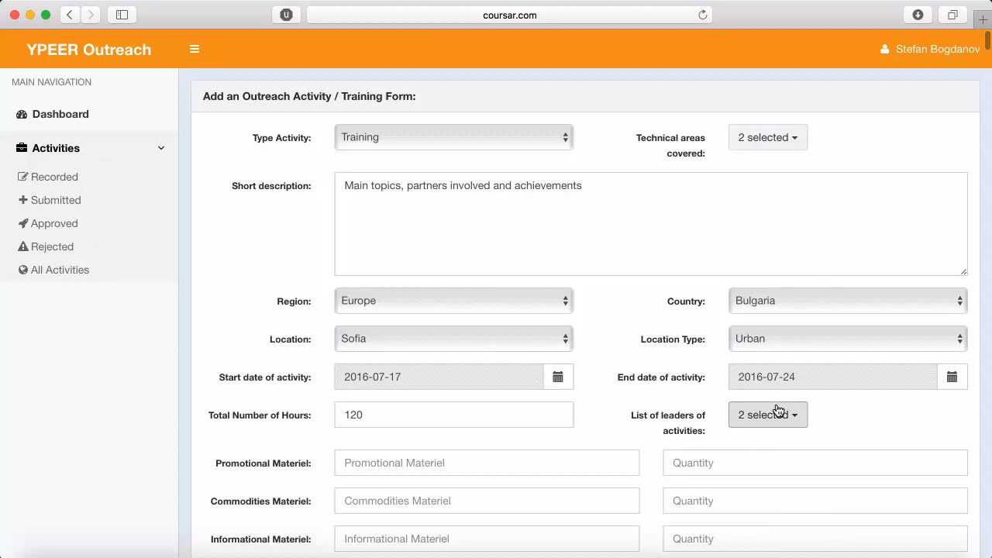
# - Enter "PETRI Brochures" as the promotional material with a quantity of 20
pyautogui.press('Tab')
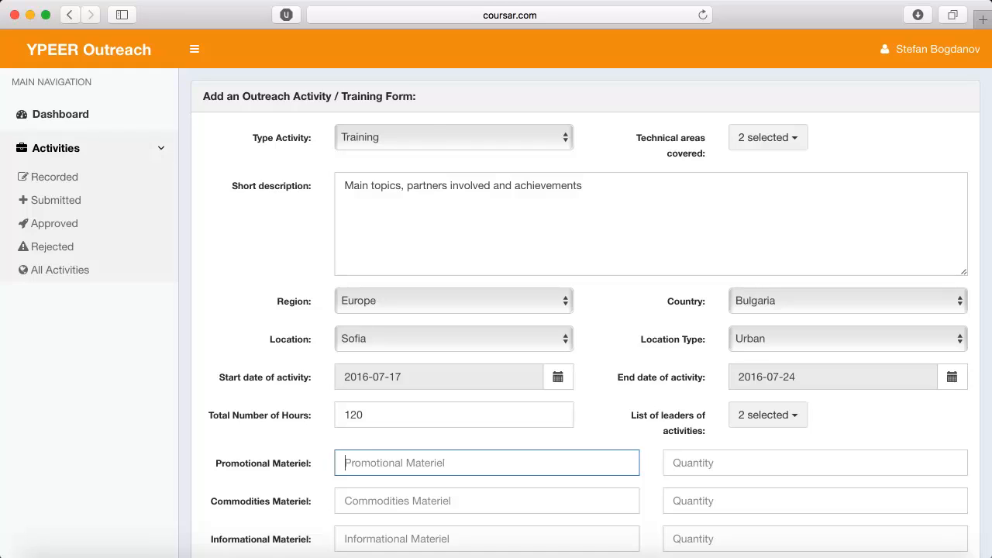
pyautogui.write('PETR')
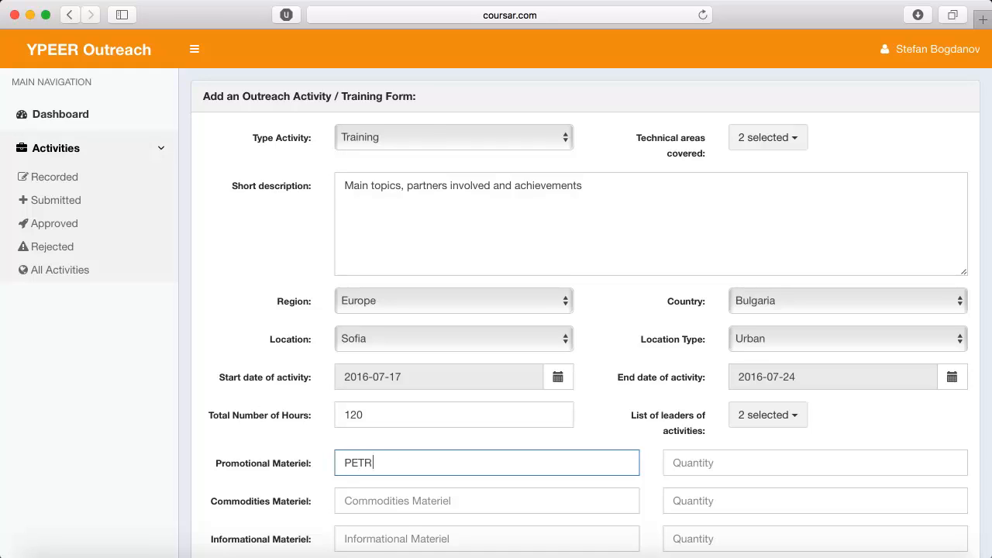
pyautogui.write('I Brochures')
pyautogui.press('Tab')
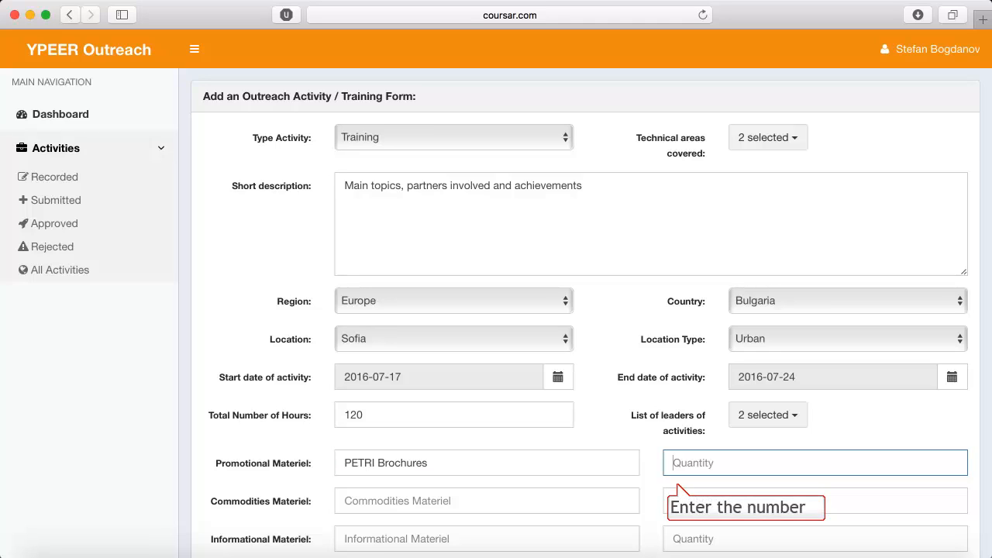
pyautogui.write('20')
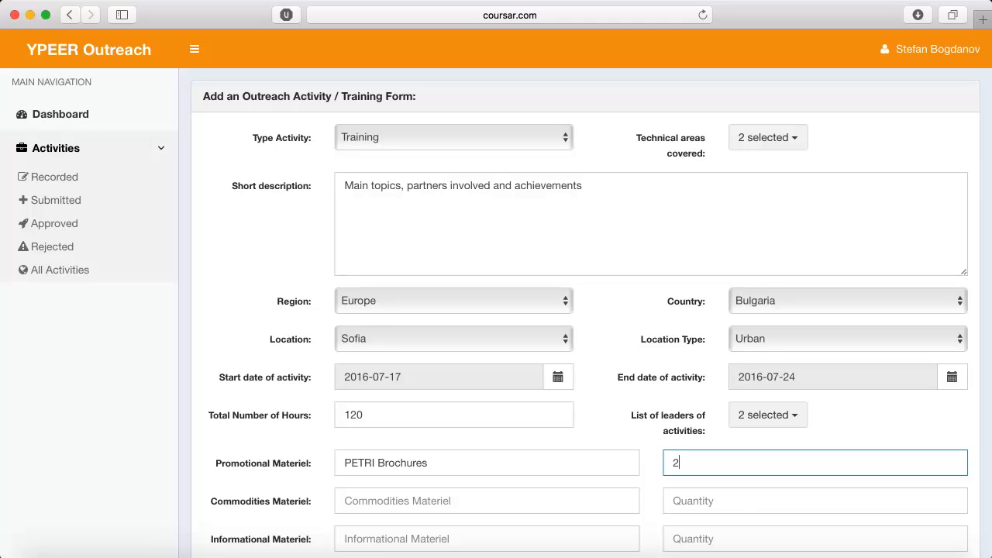
# - Enter "Condoms" as the commodities material with a quantity of 50
pyautogui.press('Tab')
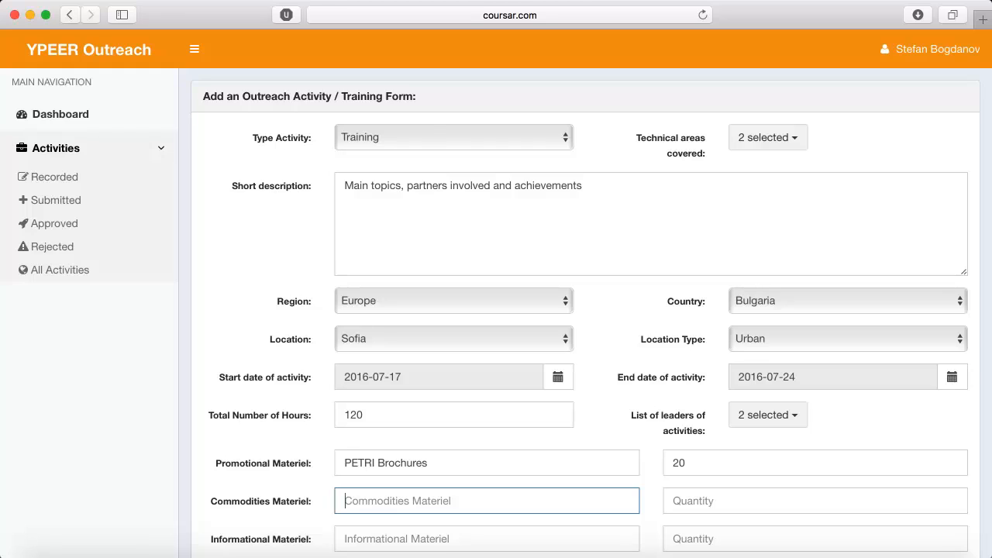
pyautogui.write('Condo')
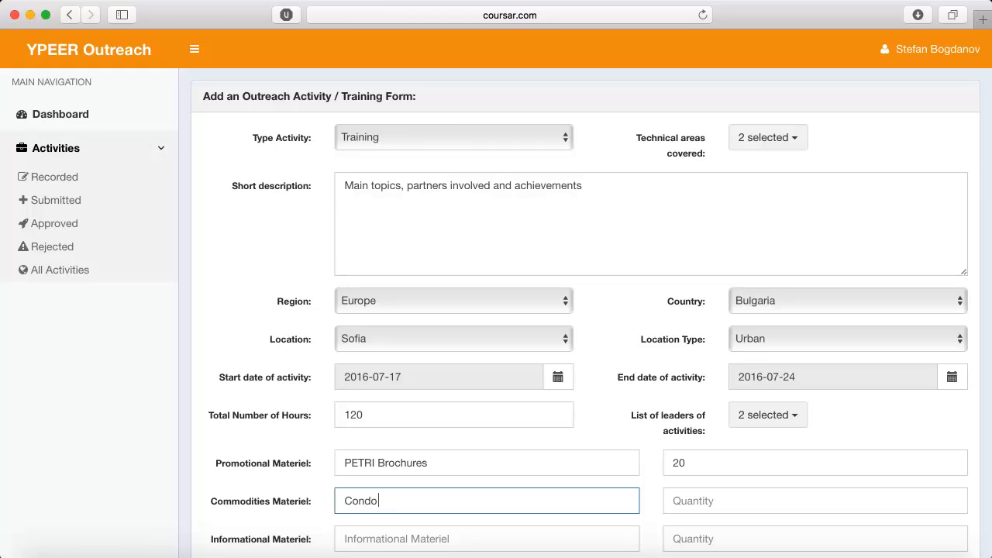
pyautogui.write('ms')
pyautogui.press('Tab')
pyautogui.write('50')
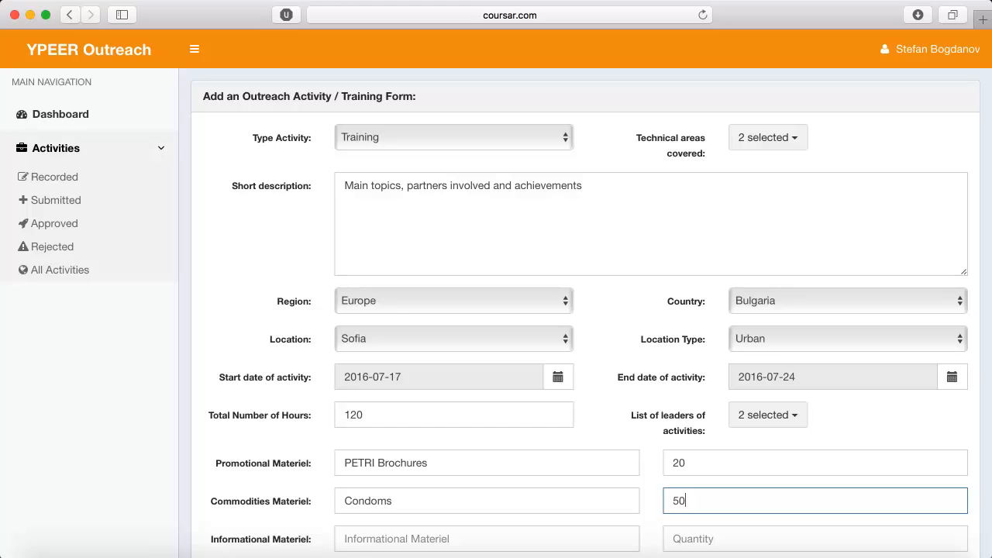
# - Enter "PPT files" as the informational material with a quantity of 4
pyautogui.press('Tab')
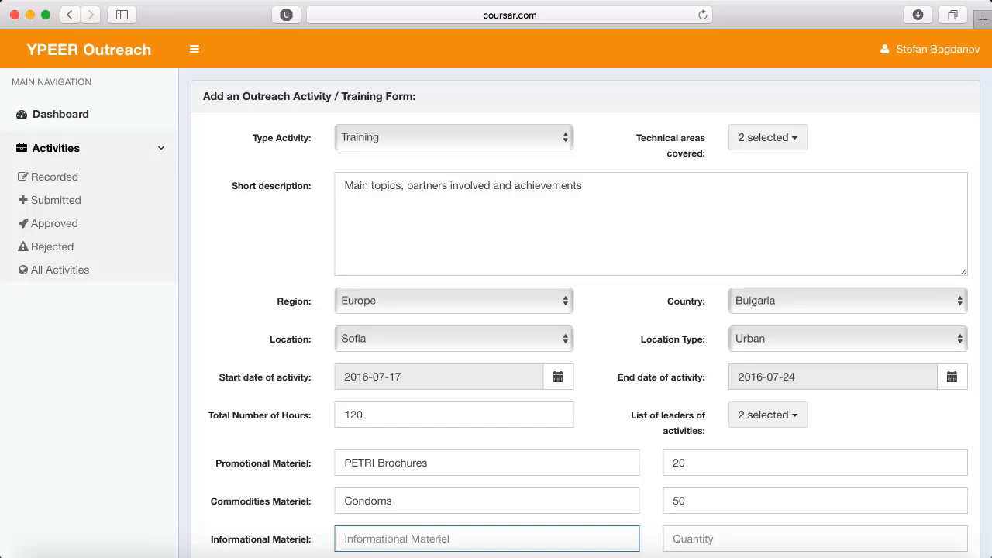
pyautogui.scroll(-4, 248, 497)
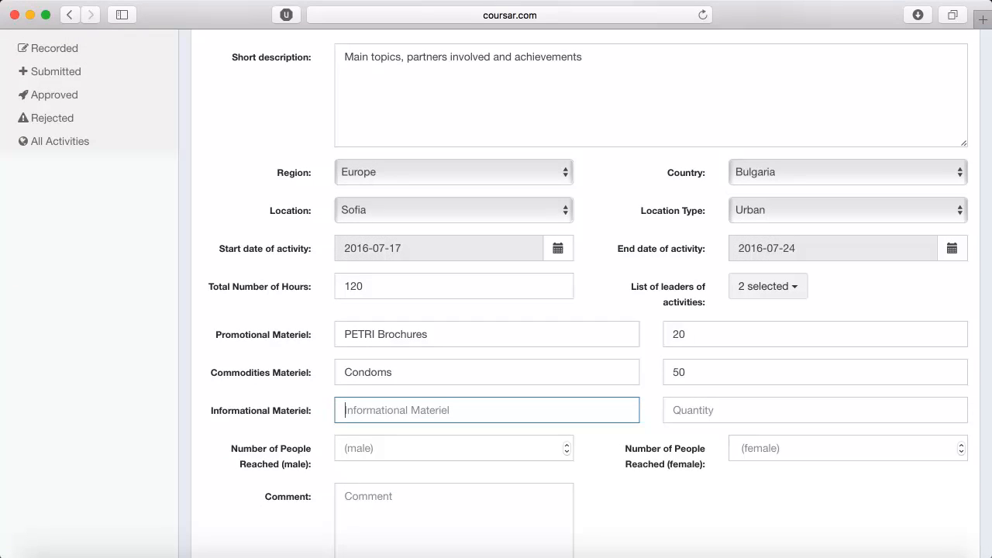
pyautogui.write('PPT pre')
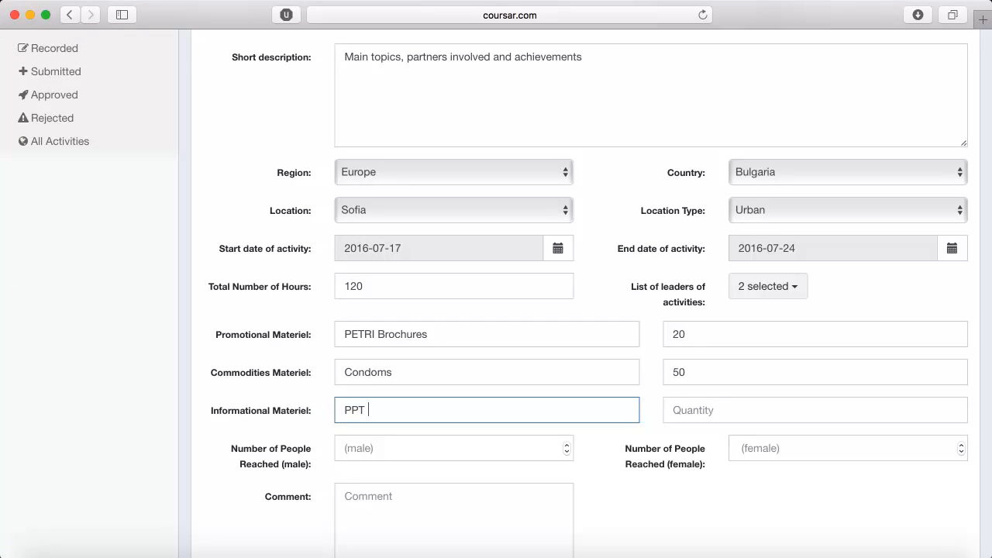
pyautogui.press('BackSpace')
pyautogui.press('BackSpace')
pyautogui.press('BackSpace')
pyautogui.write('files')
pyautogui.press('Tab')
pyautogui.write('4')
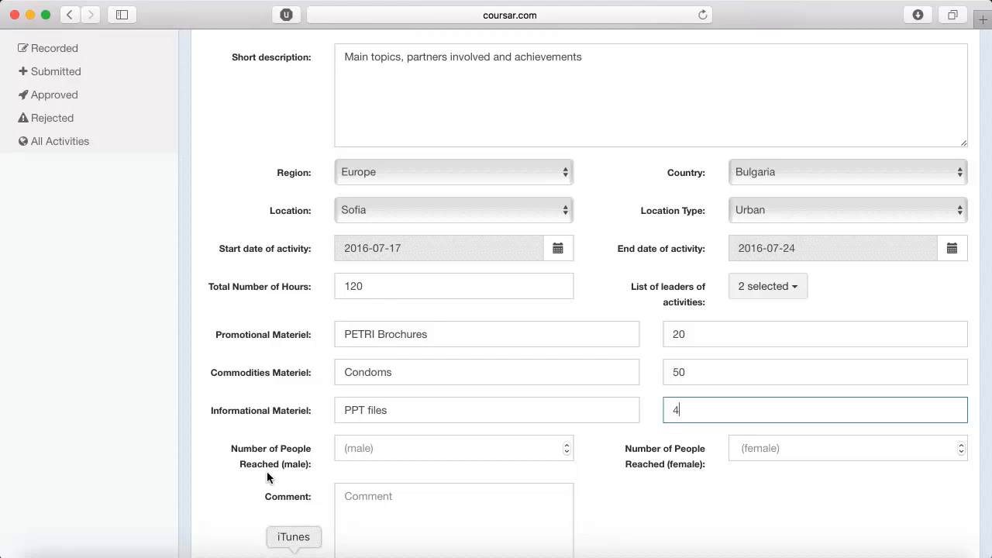
# - Set the number of people reached to 15 male and 15 female participants
pyautogui.scroll(-3, 267, 472)
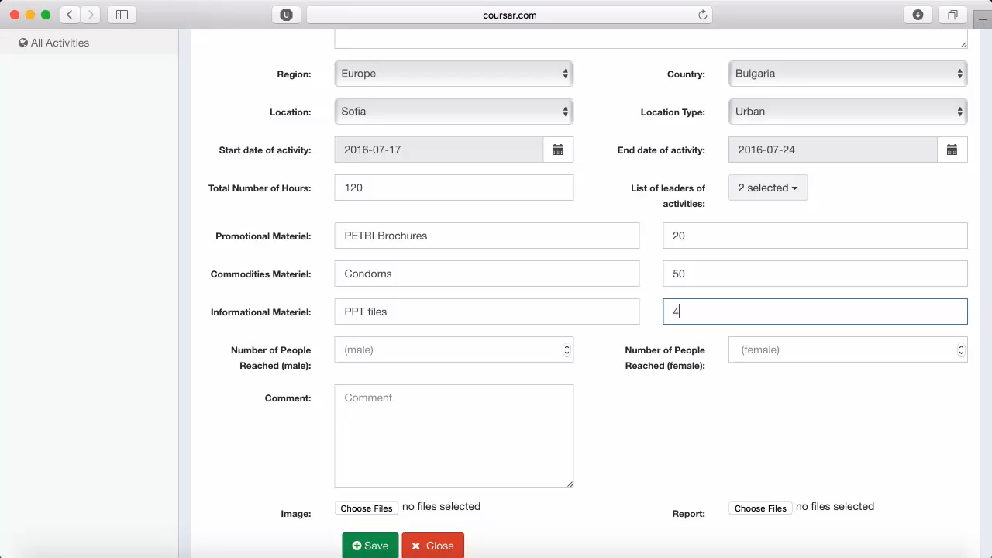
pyautogui.press('Tab')
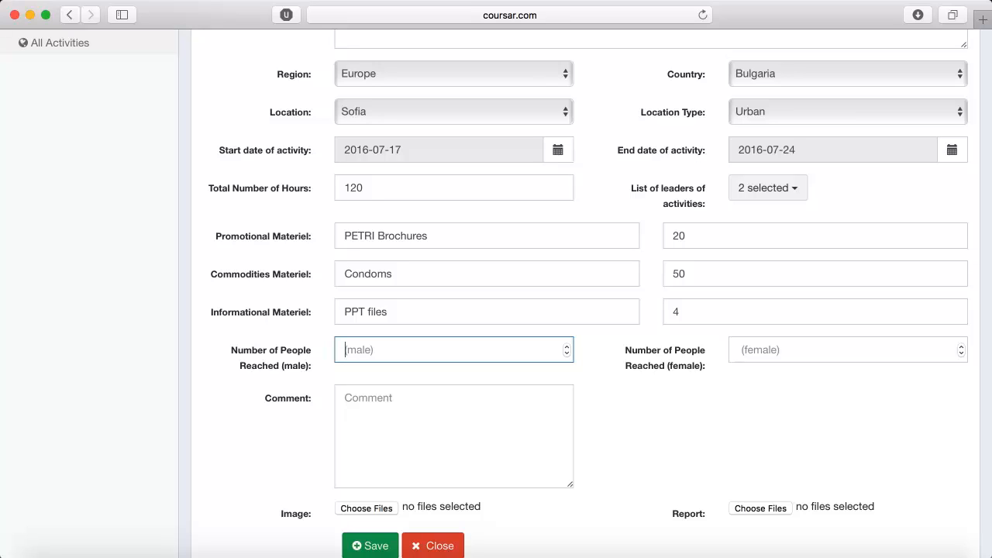
pyautogui.write('15')
pyautogui.press('Tab')
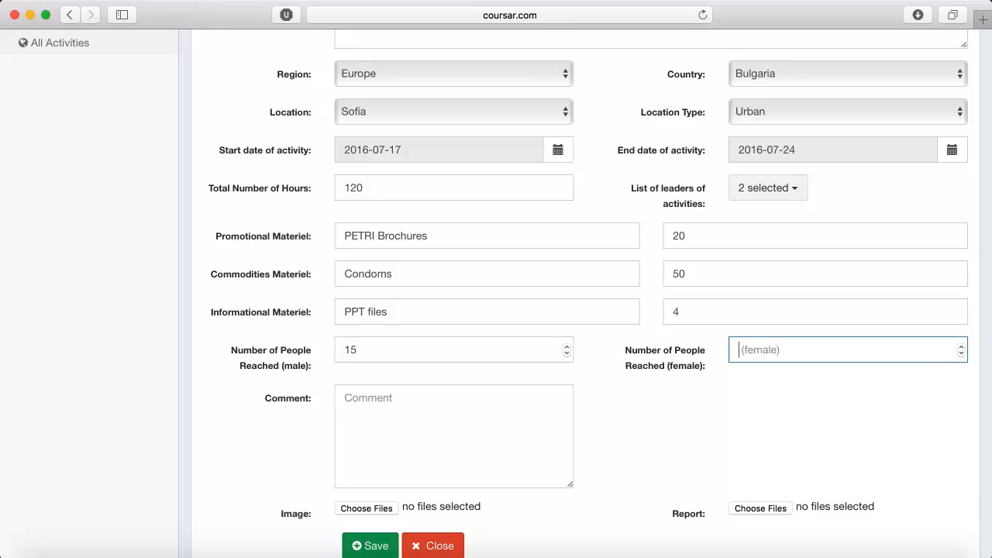
pyautogui.write('15')
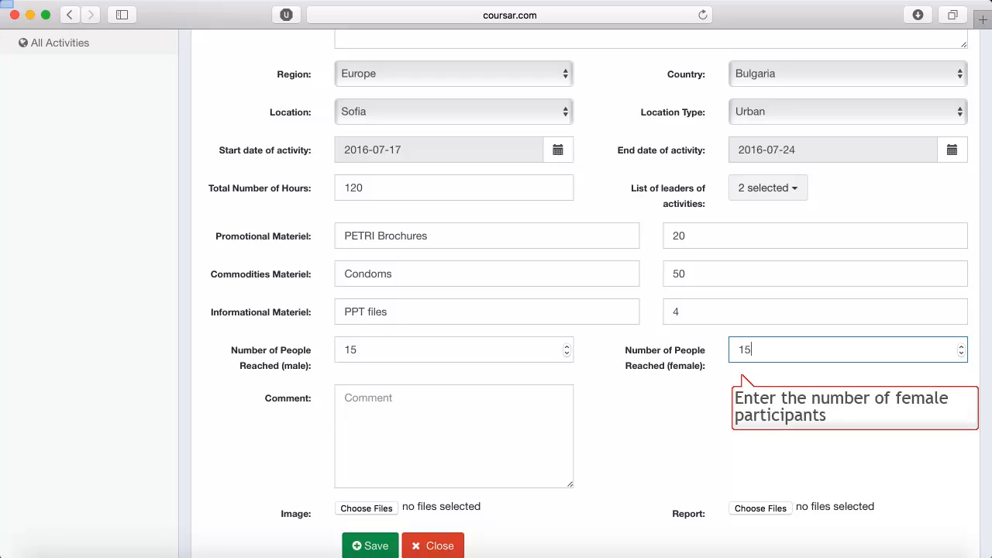
# - Leave the comment empty and attach the picture 13654233_...911750_n.jpg from the Downloads folder as the activity's image
pyautogui.press('Tab')
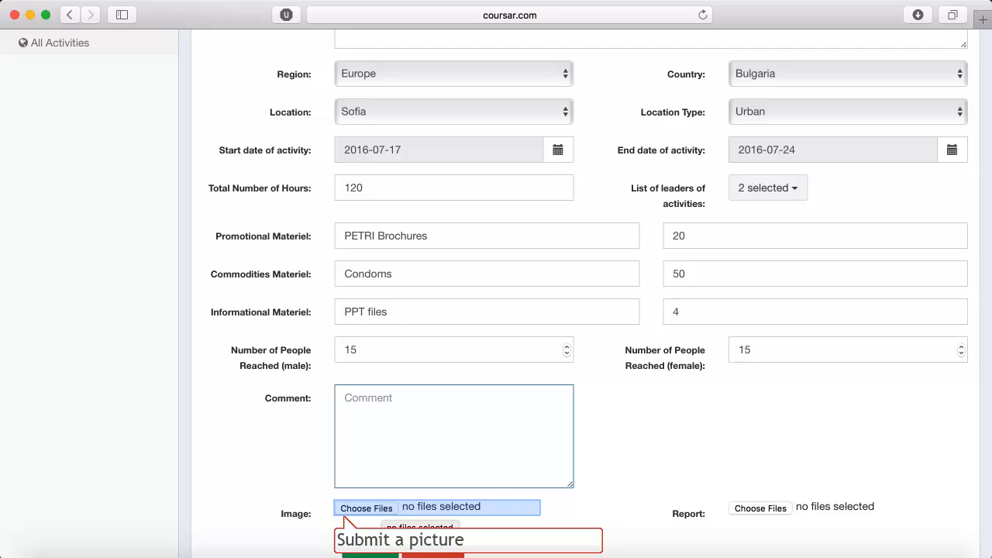
pyautogui.click(376, 508)
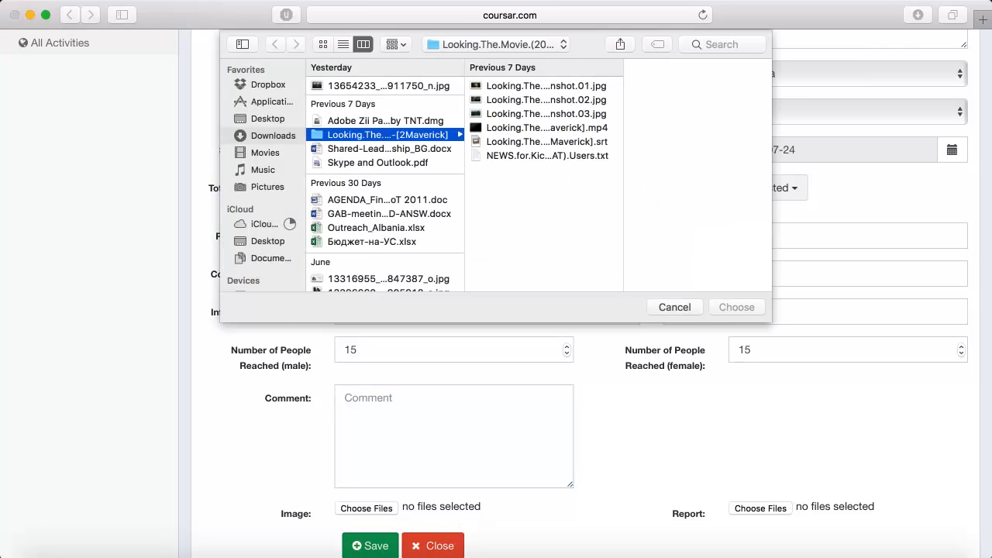
pyautogui.click(388, 86)
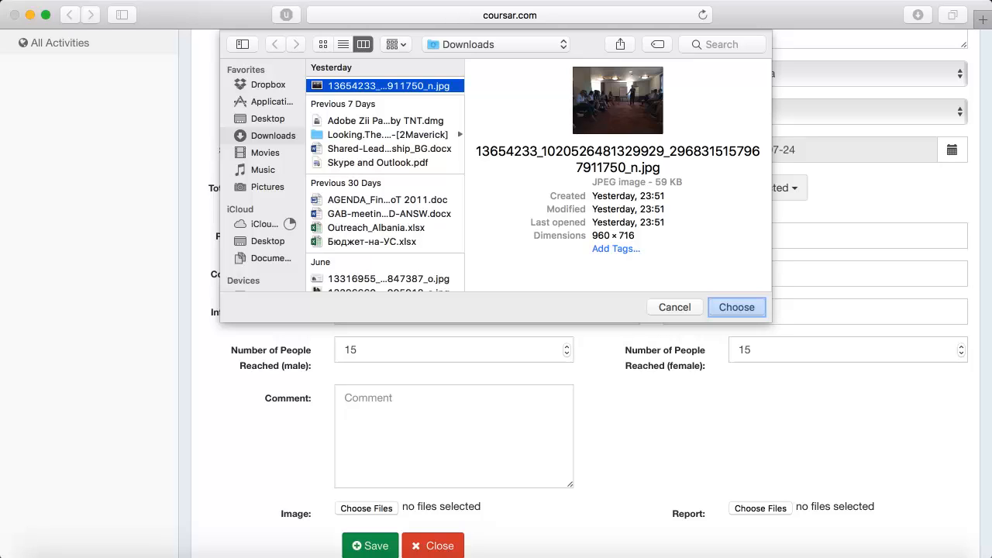
pyautogui.click(736, 307)
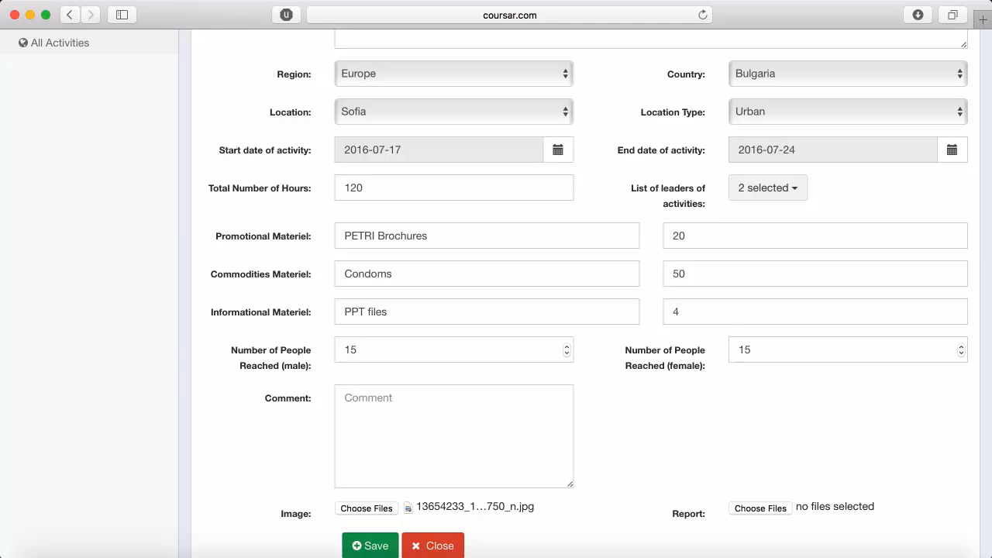
# - Save the completed outreach activity form as a new recorded activity
pyautogui.scroll(-3, 695, 407)
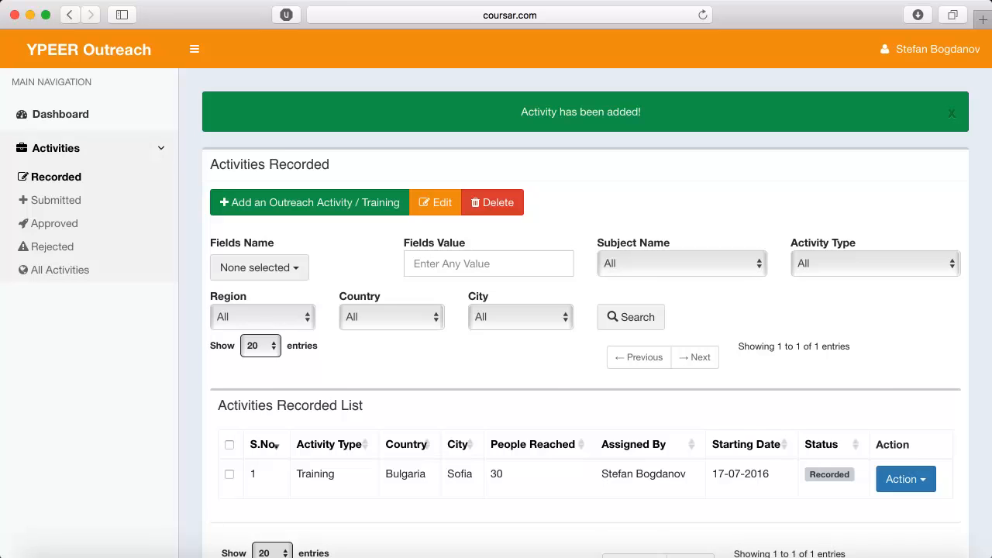
# - Open the recorded Sofia training for editing, review its form entries through to the status, and close the form without changes
pyautogui.scroll(-1, 255, 390)
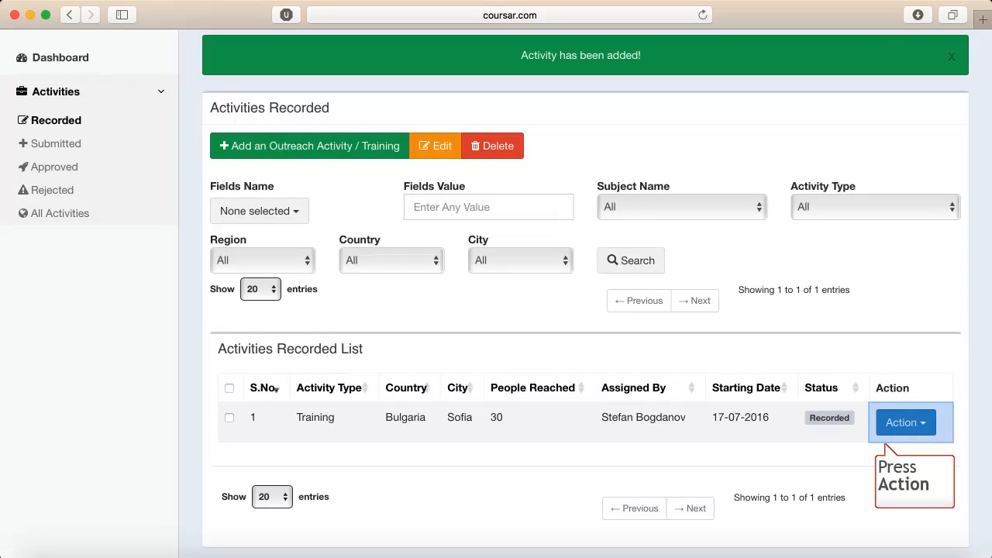
pyautogui.click(905, 422)
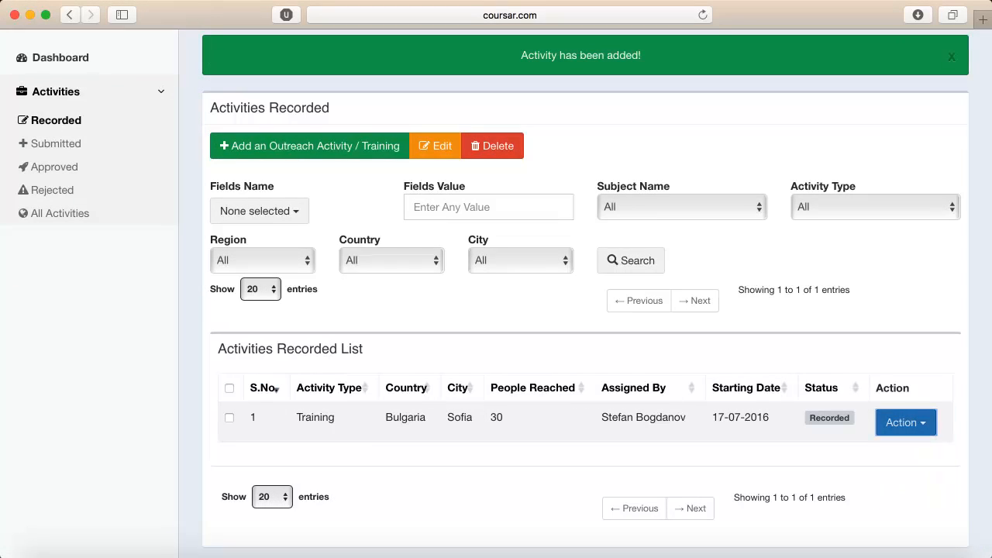
pyautogui.click(859, 492)
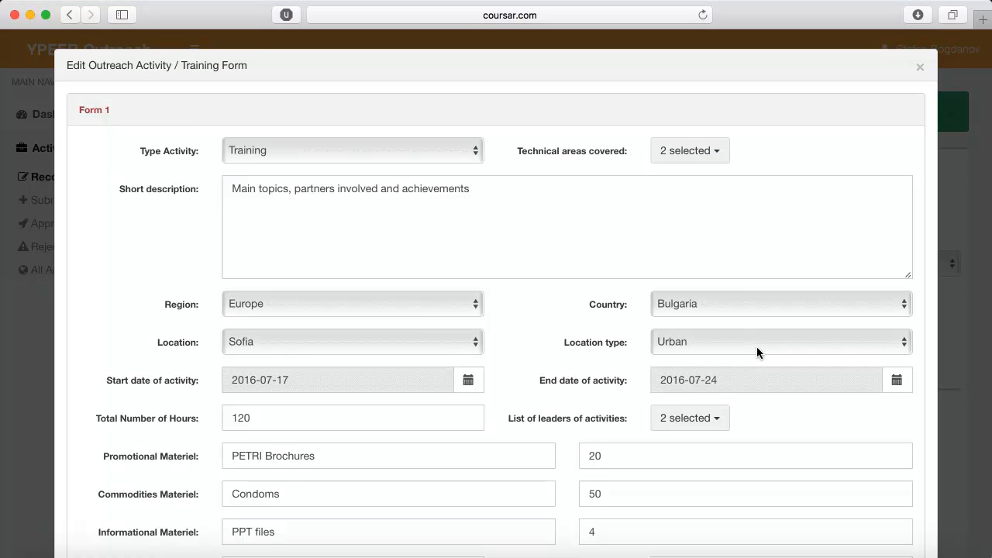
pyautogui.scroll(-5, 756, 348)
pyautogui.scroll(-4, 749, 349)
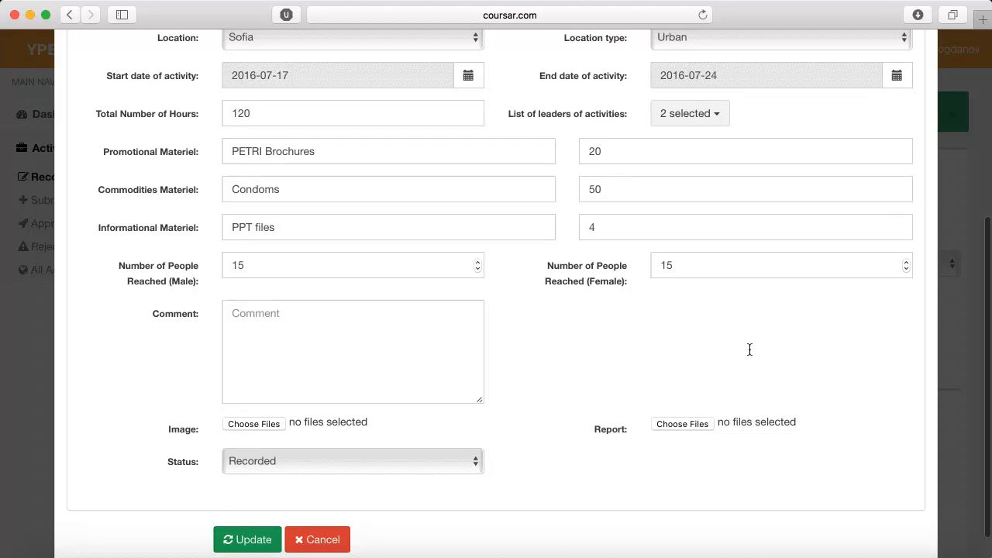
pyautogui.scroll(8, 750, 348)
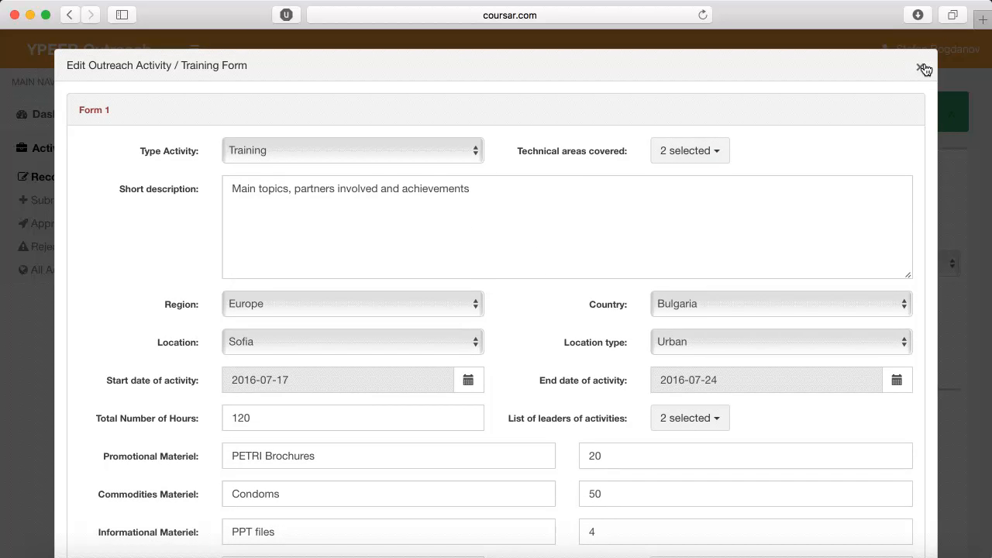
pyautogui.click(922, 68)
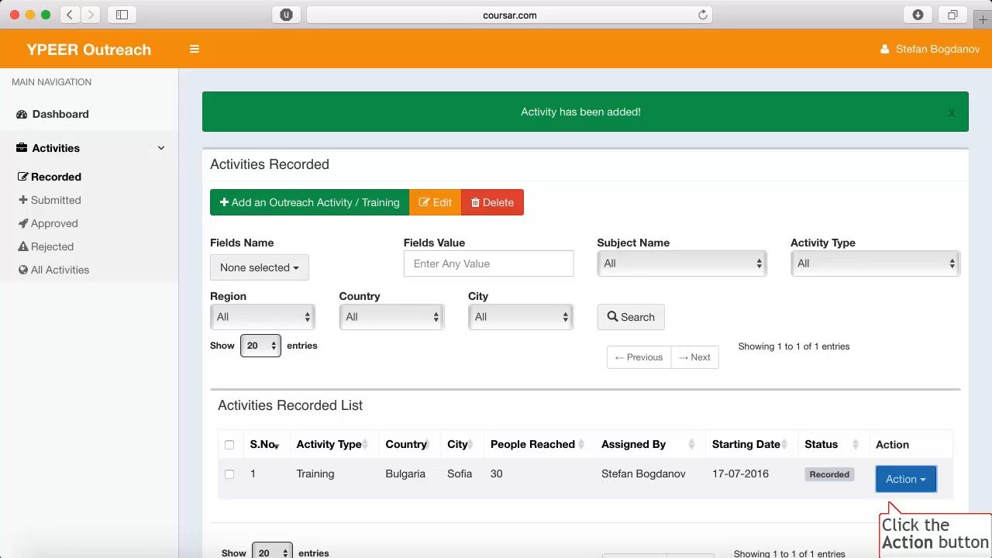
# - Submit the recorded Sofia training activity from the recorded activities list
pyautogui.click(905, 479)
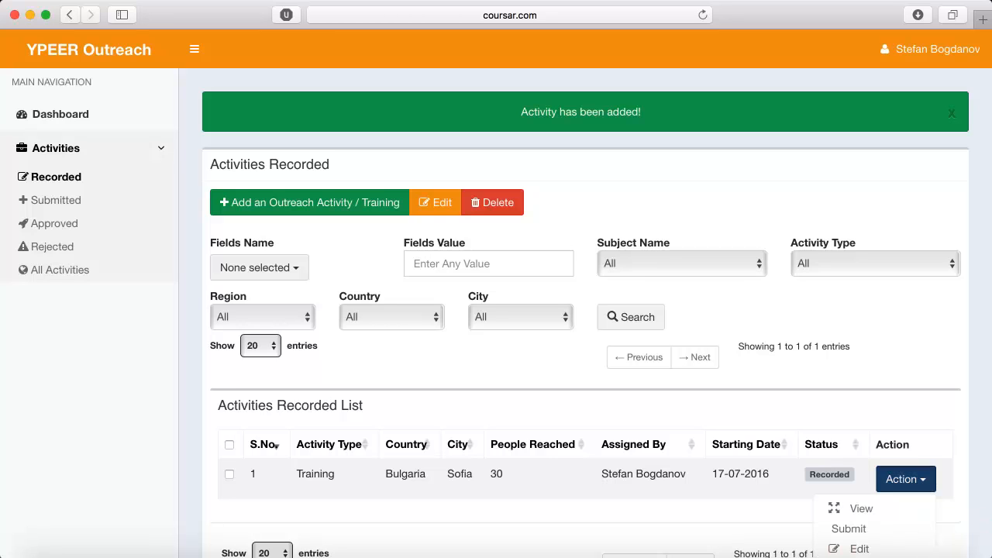
pyautogui.scroll(-1, 904, 485)
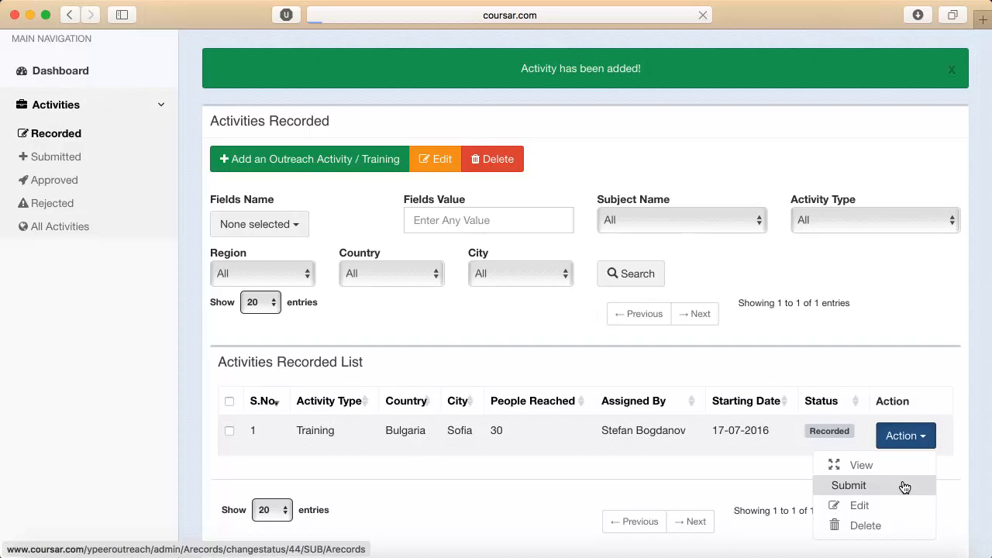